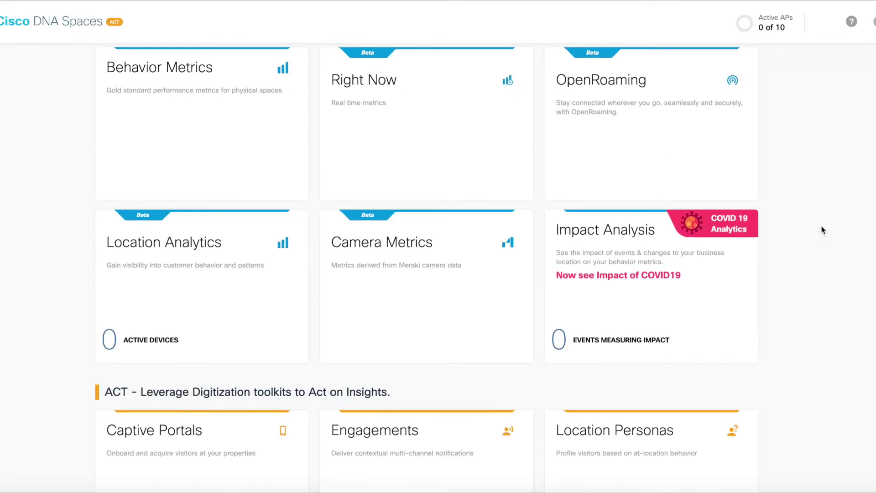
Scroll to the ACT section and go to the Captive Portals page
scroll(822, 229, "up", 1)
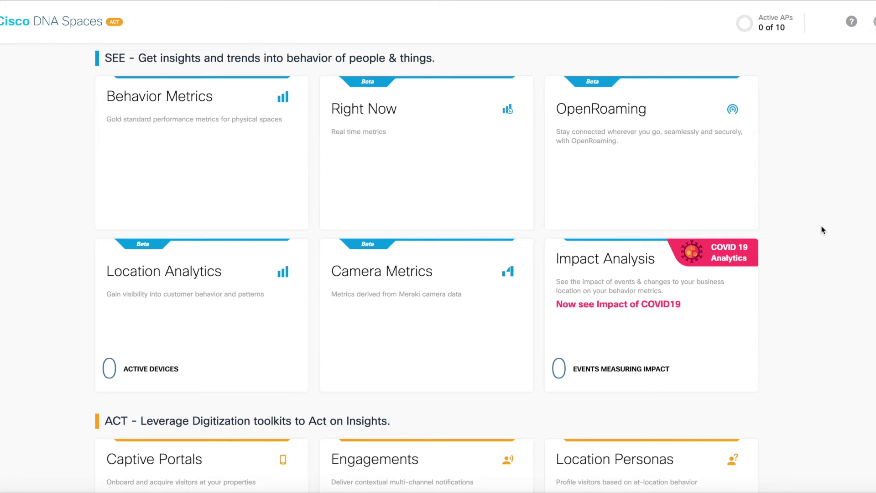
scroll(822, 230, "down", 5)
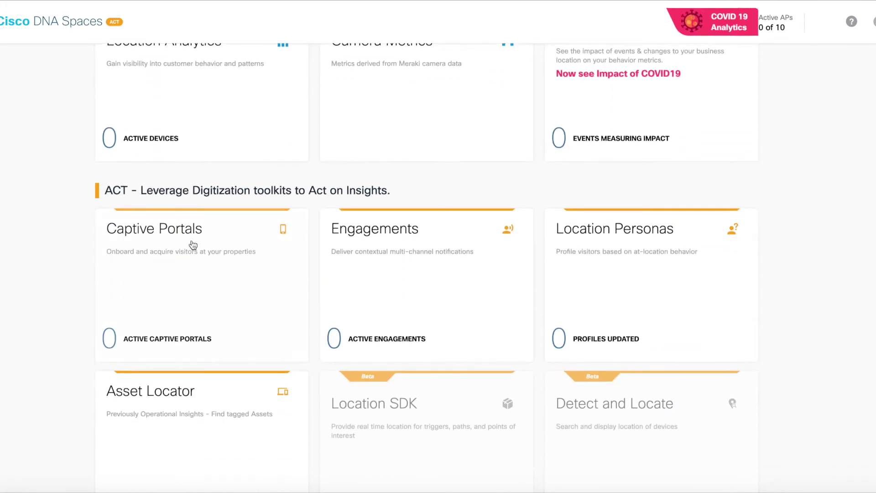
scroll(180, 254, "down", 2)
left_click(167, 172)
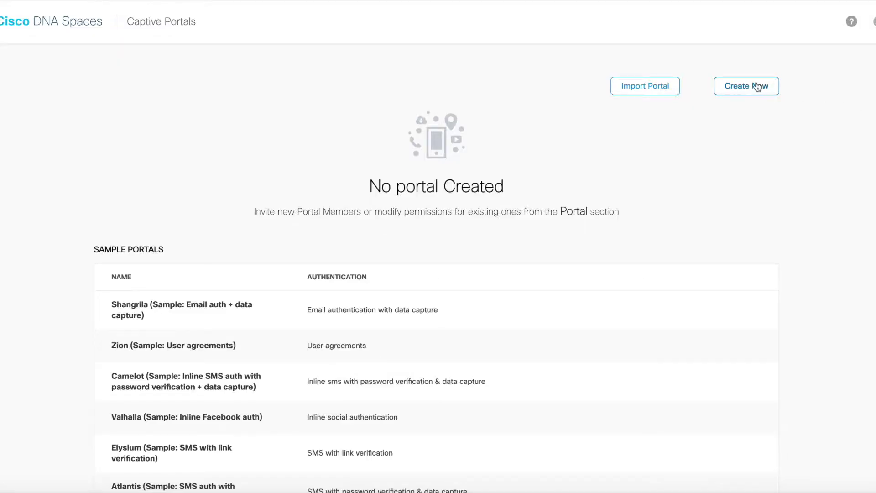
Create a new portal named 'Test Portal', leaving it enabled for all locations
left_click(757, 86)
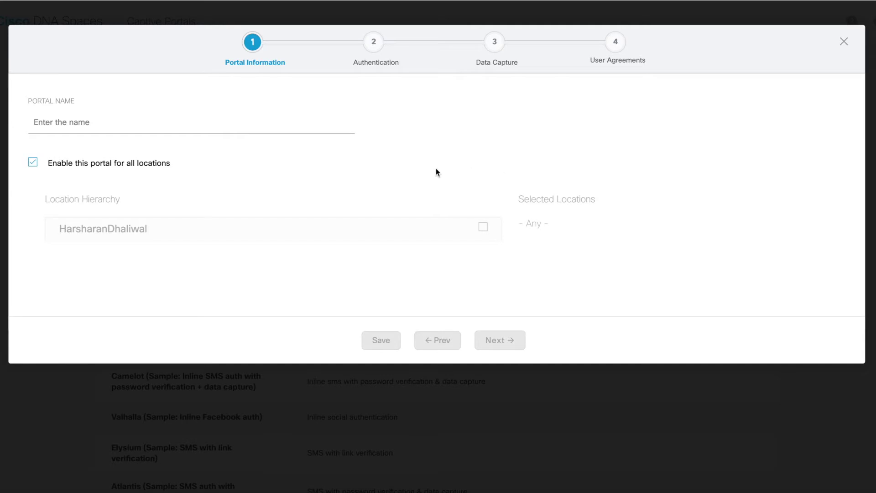
left_click(320, 129)
type("Test ")
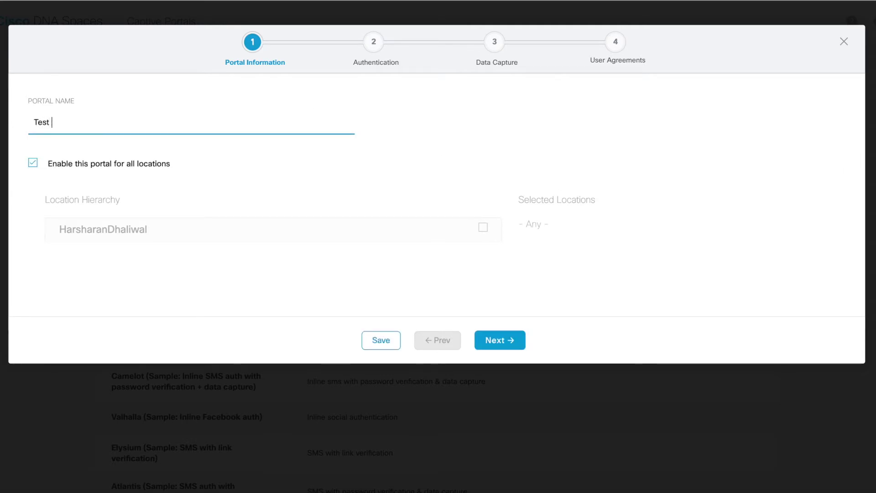
type("Portal")
left_click(322, 169)
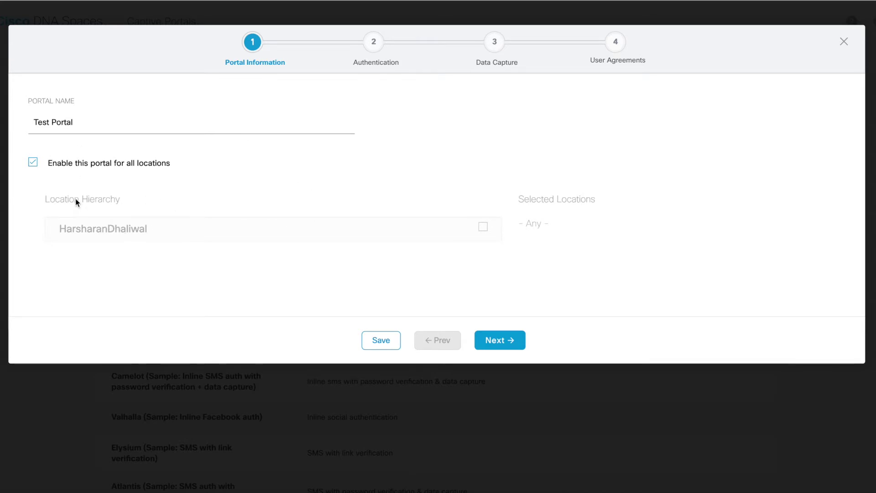
left_click(33, 162)
left_click(483, 227)
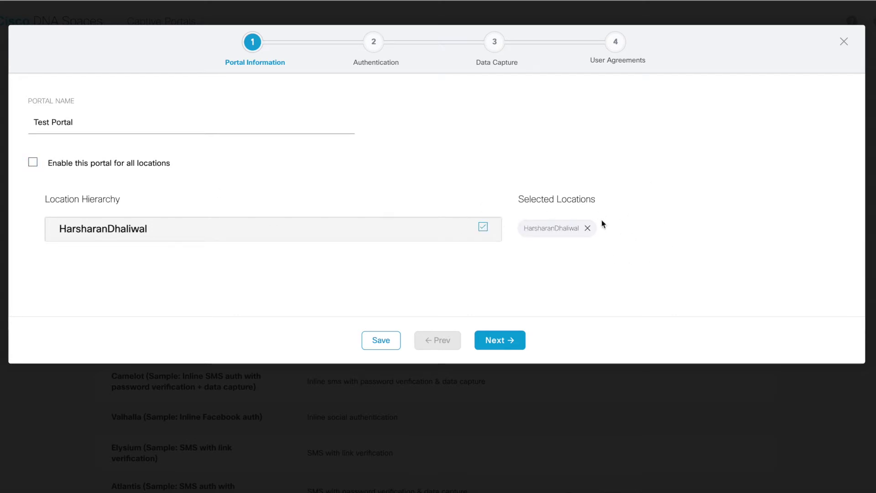
left_click(482, 227)
left_click(33, 162)
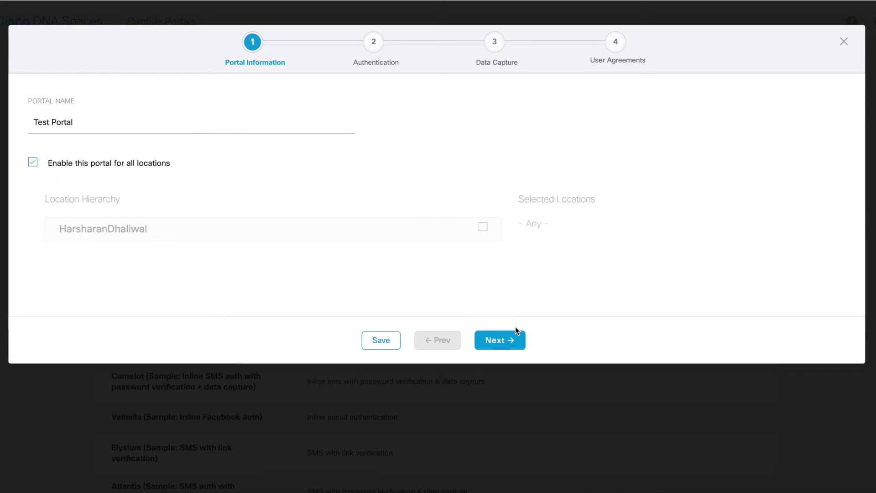
left_click(512, 342)
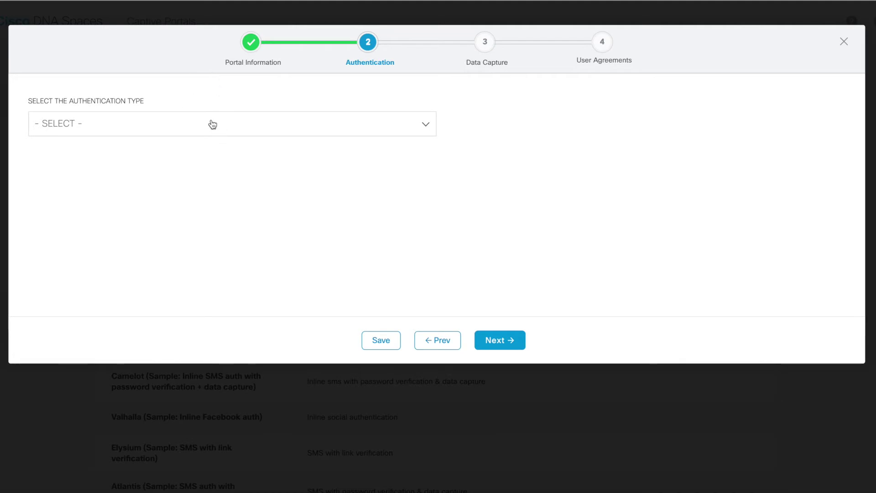
Pick Social Sign In from the authentication type list
left_click(212, 124)
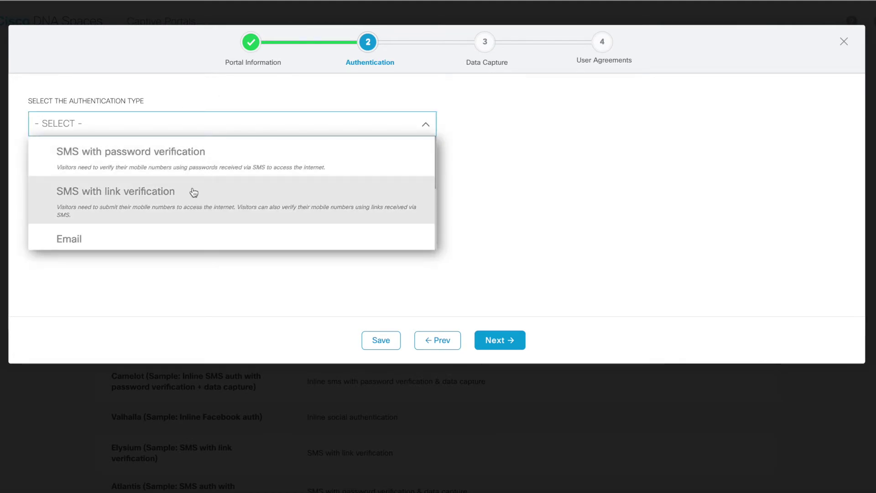
scroll(237, 170, "down", 1)
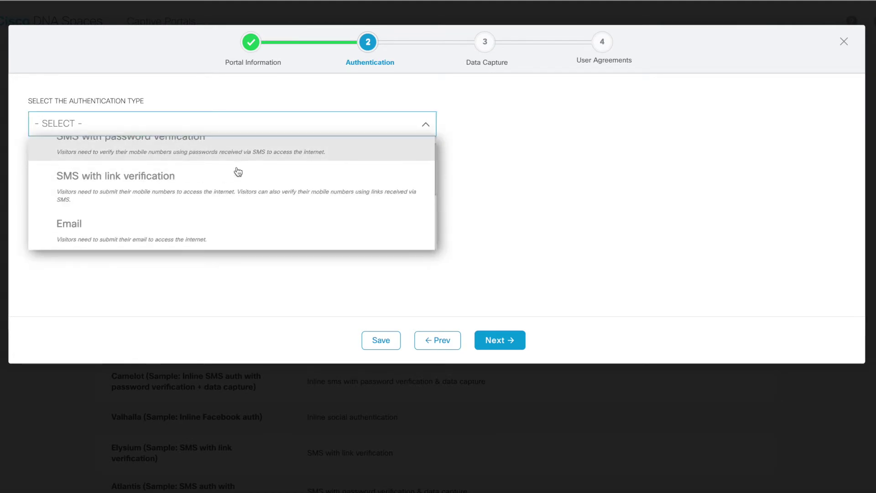
scroll(237, 172, "up", 1)
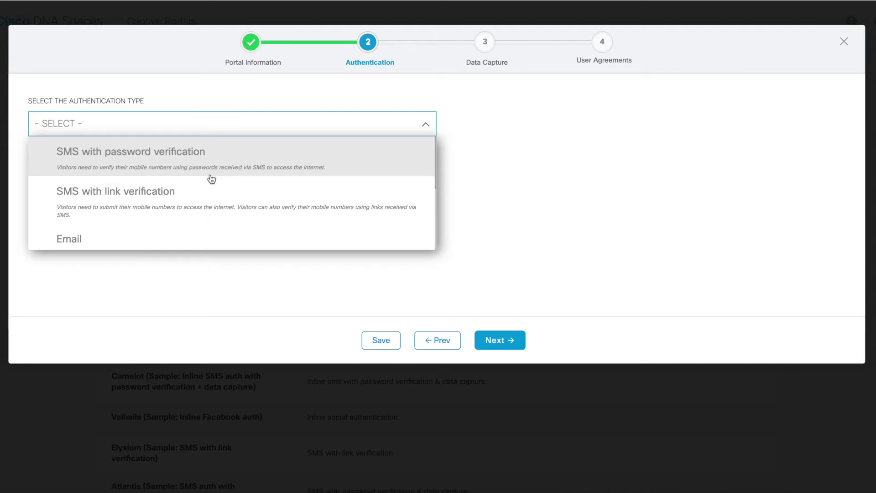
scroll(211, 177, "down", 2)
scroll(203, 182, "up", 2)
scroll(203, 178, "down", 5)
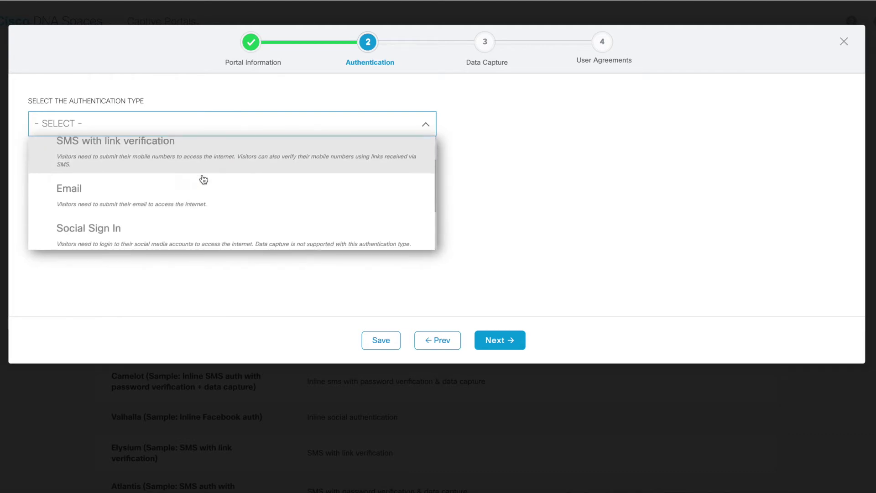
scroll(165, 165, "down", 1)
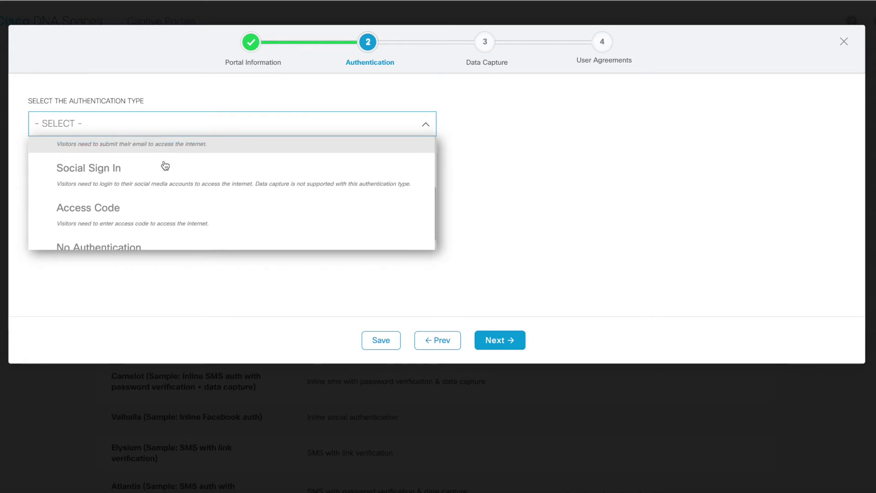
scroll(165, 165, "down", 1)
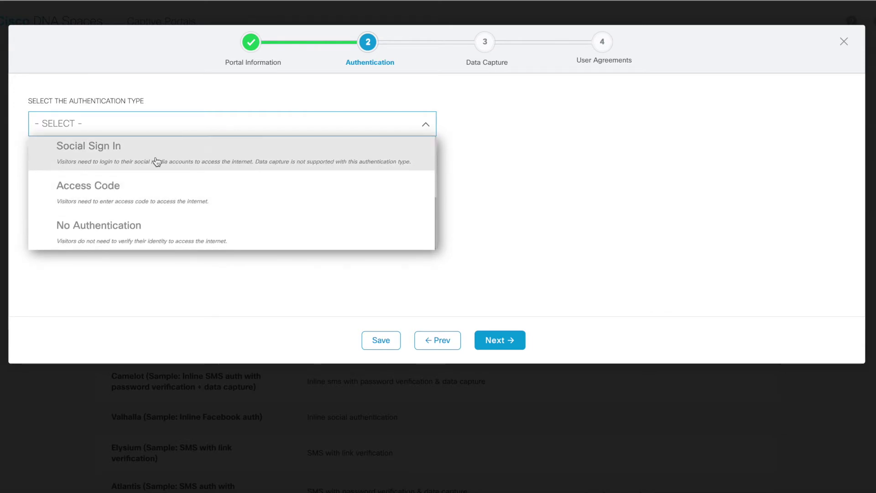
scroll(140, 240, "up", 5)
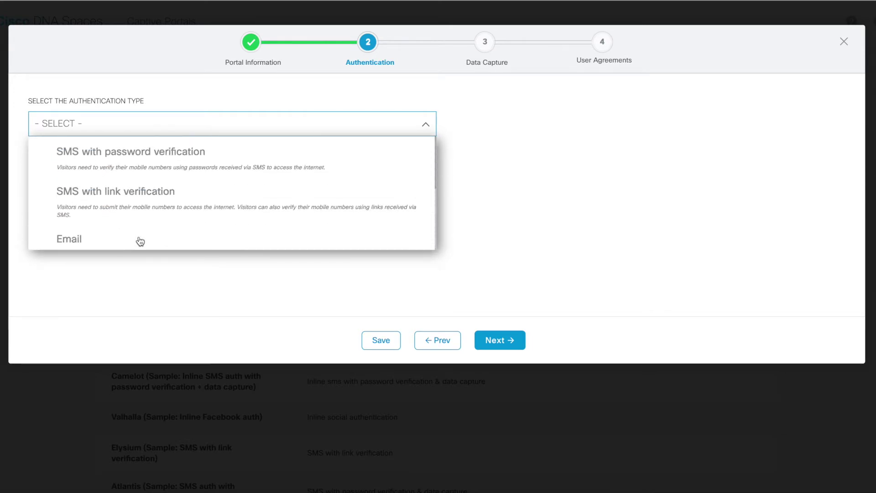
scroll(182, 205, "down", 5)
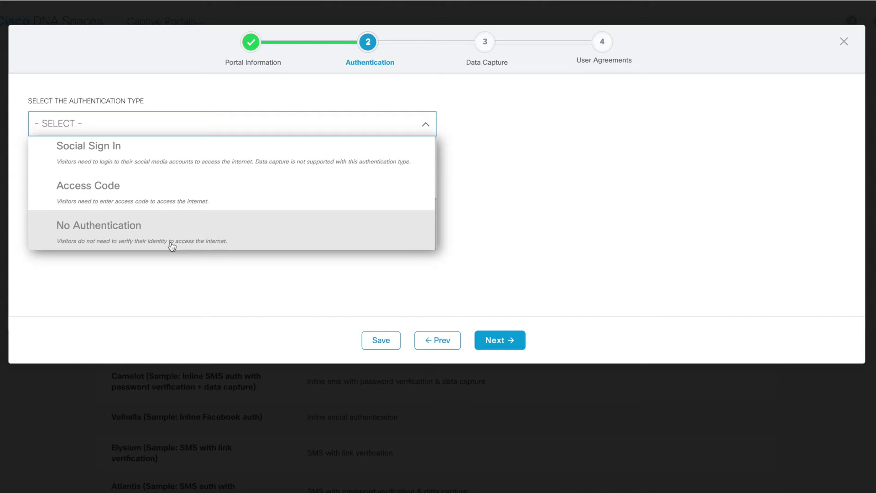
scroll(171, 245, "up", 1)
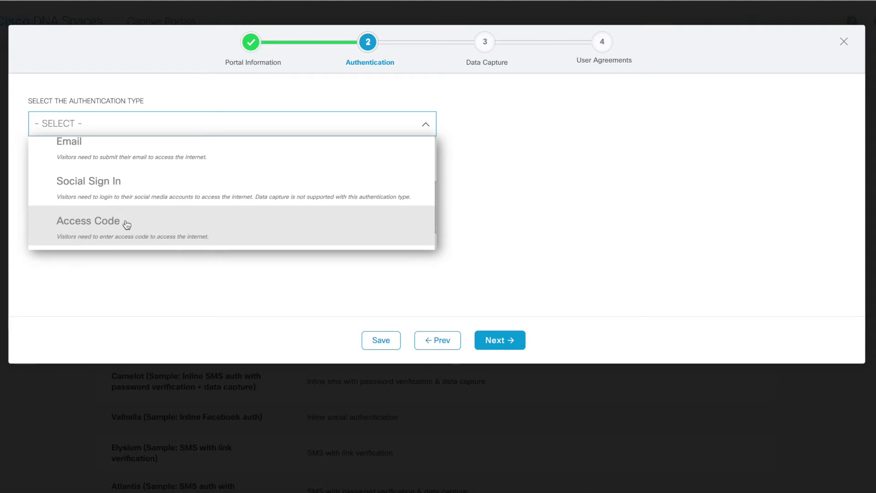
scroll(137, 228, "up", 1)
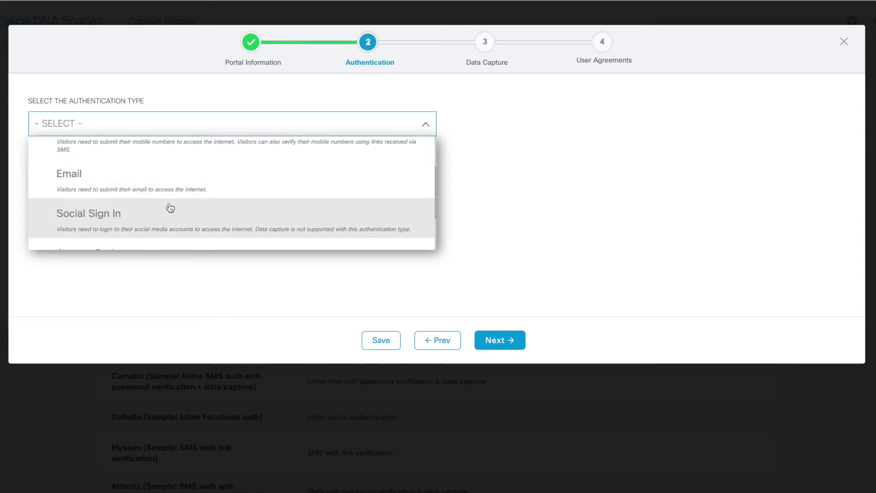
scroll(170, 207, "up", 1)
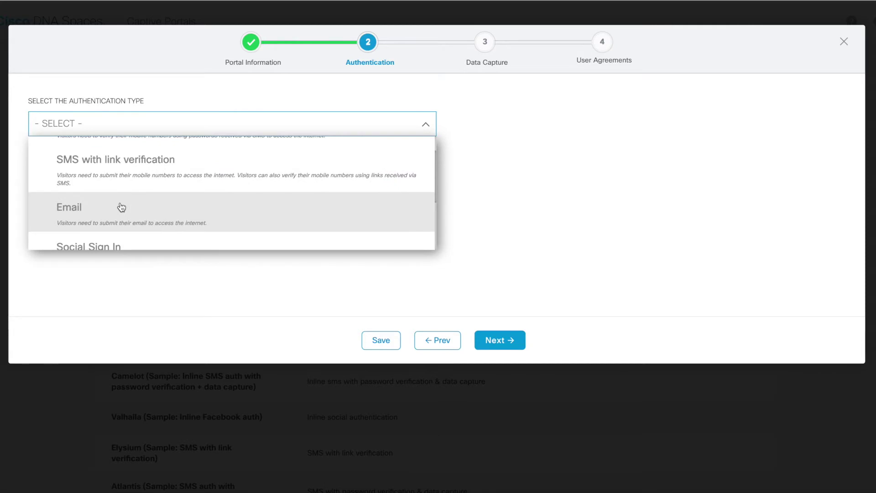
scroll(137, 206, "up", 1)
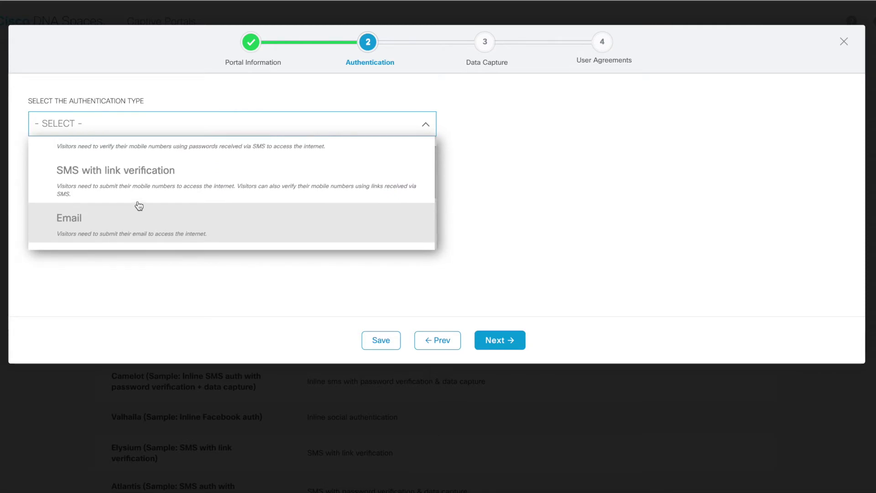
scroll(139, 206, "up", 2)
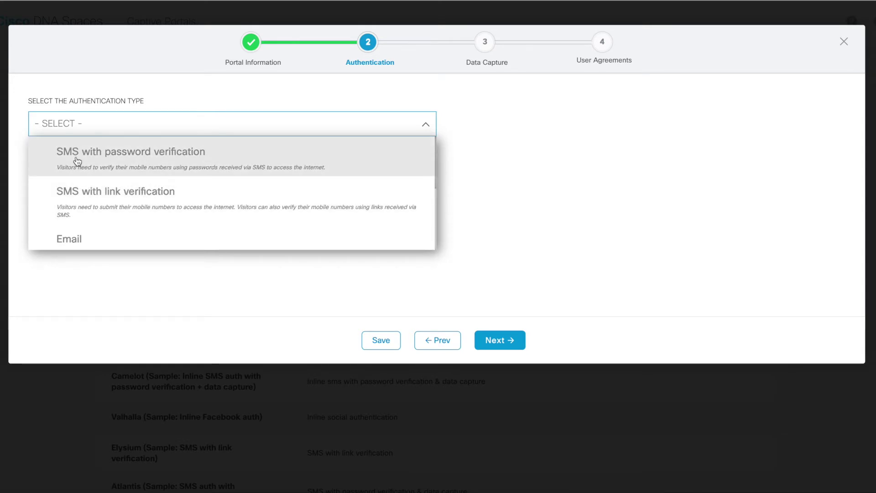
scroll(112, 192, "down", 3)
scroll(101, 191, "down", 1)
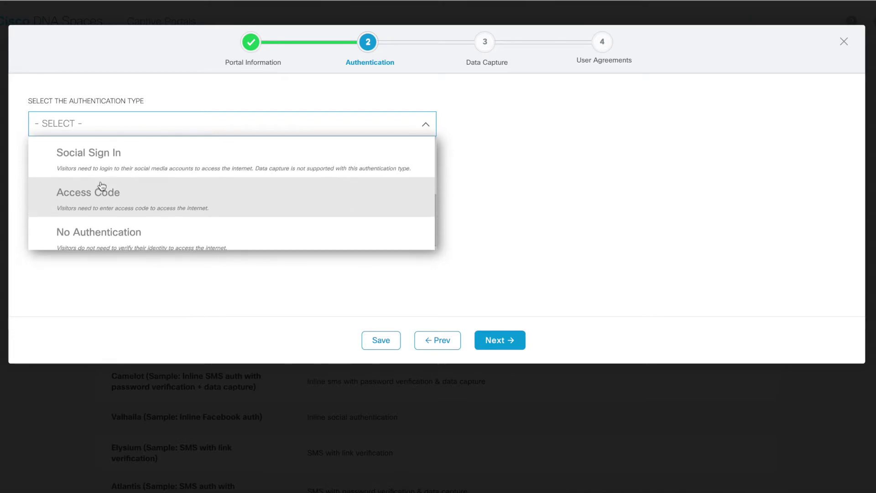
left_click(124, 156)
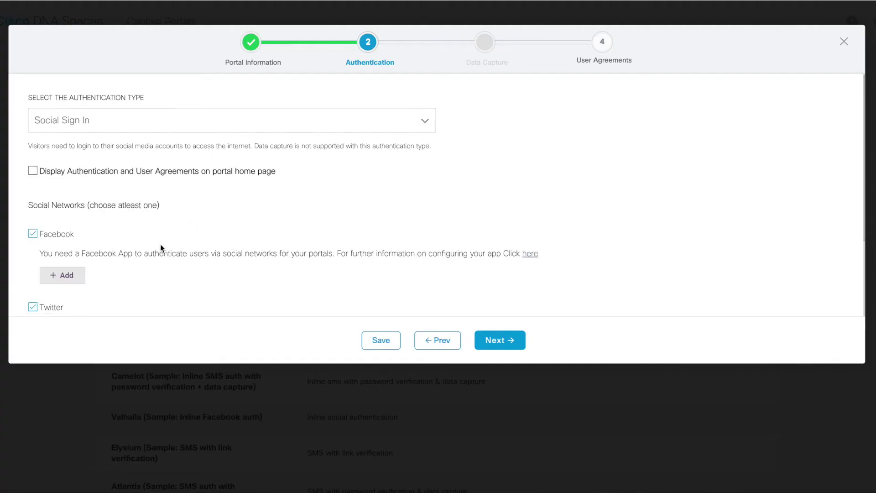
scroll(160, 248, "down", 3)
scroll(160, 248, "up", 3)
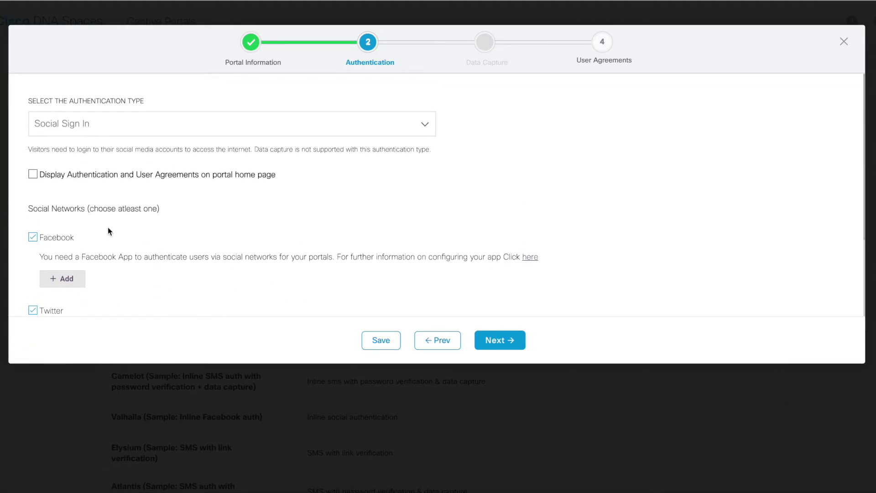
scroll(35, 288, "down", 1)
scroll(94, 244, "down", 3)
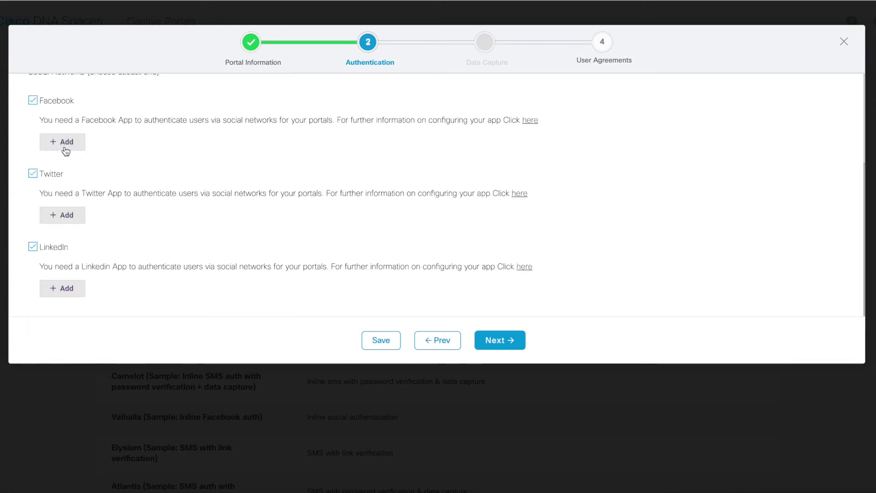
scroll(62, 148, "up", 3)
scroll(63, 149, "down", 2)
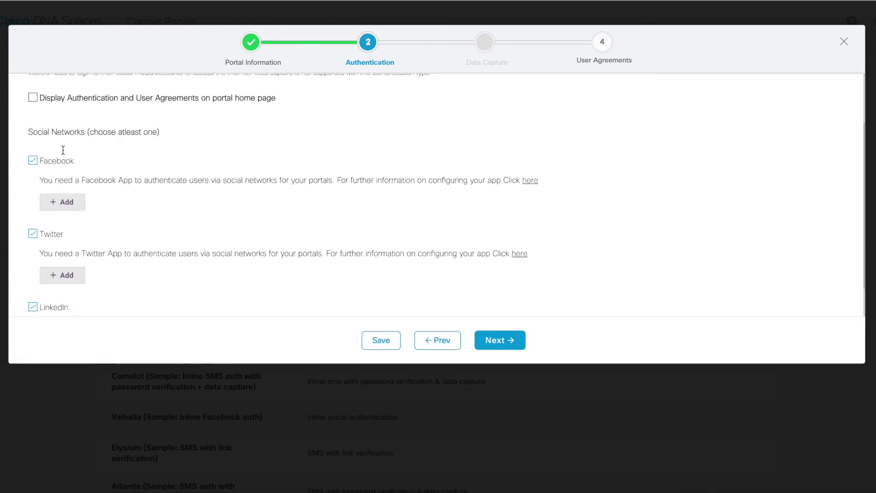
scroll(67, 215, "down", 1)
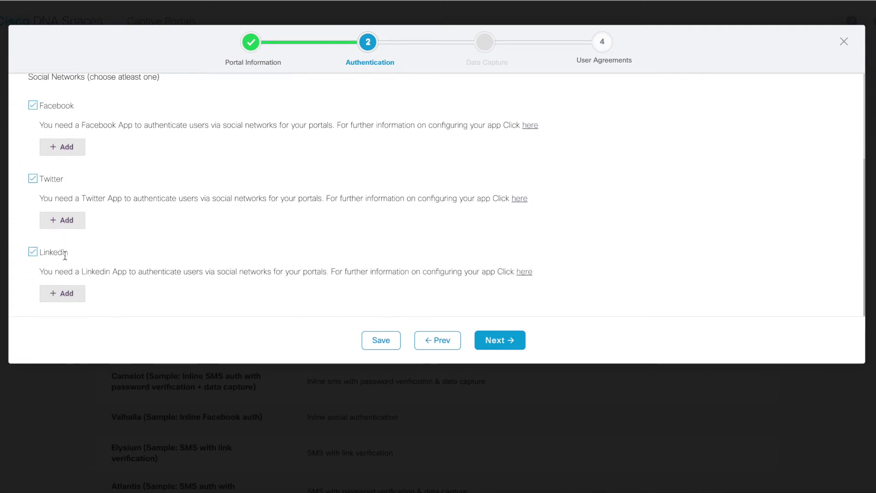
scroll(65, 255, "up", 2)
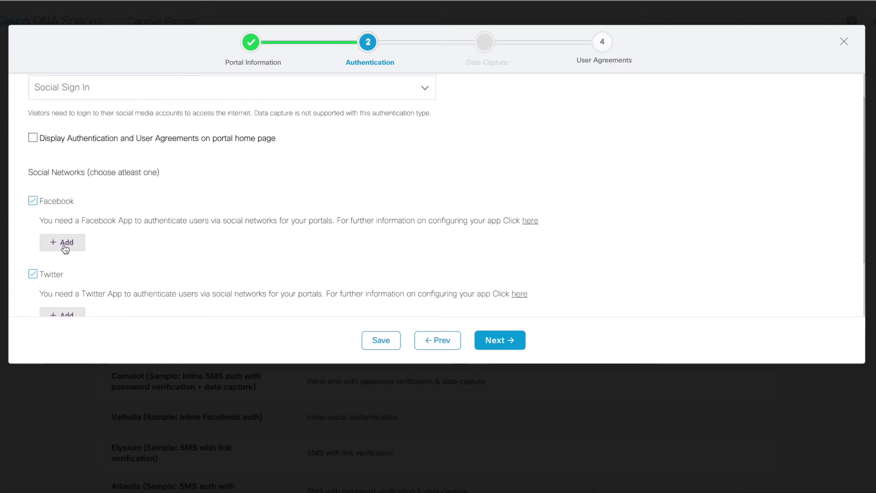
left_click(65, 247)
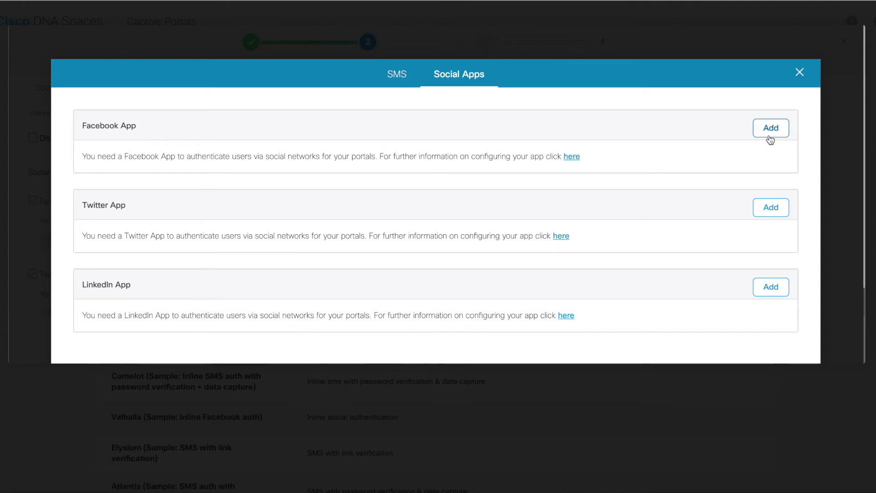
Add Facebook, Twitter and LinkedIn app entries in the Social Apps settings
scroll(707, 169, "down", 1)
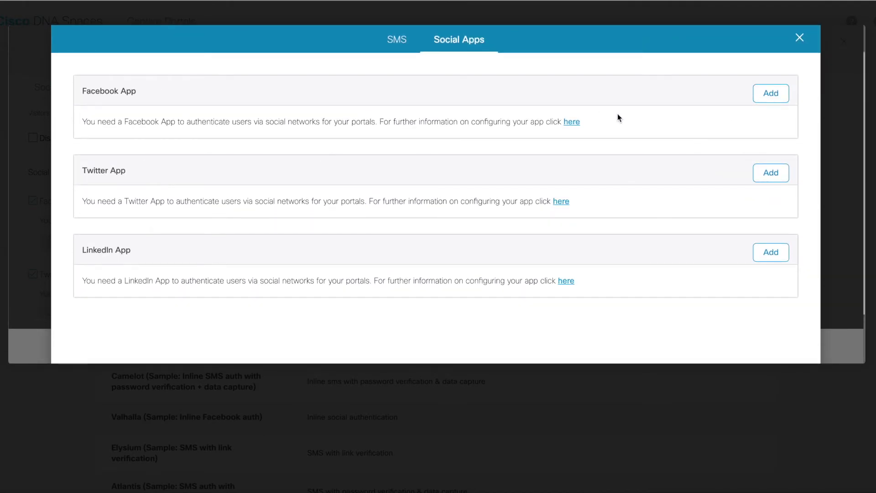
left_click(768, 96)
scroll(328, 239, "down", 1)
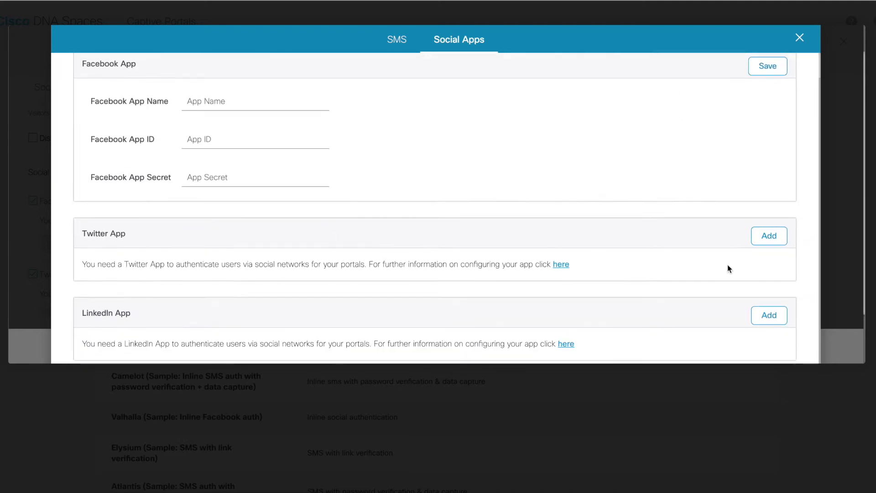
left_click(757, 241)
scroll(757, 244, "down", 2)
left_click(776, 317)
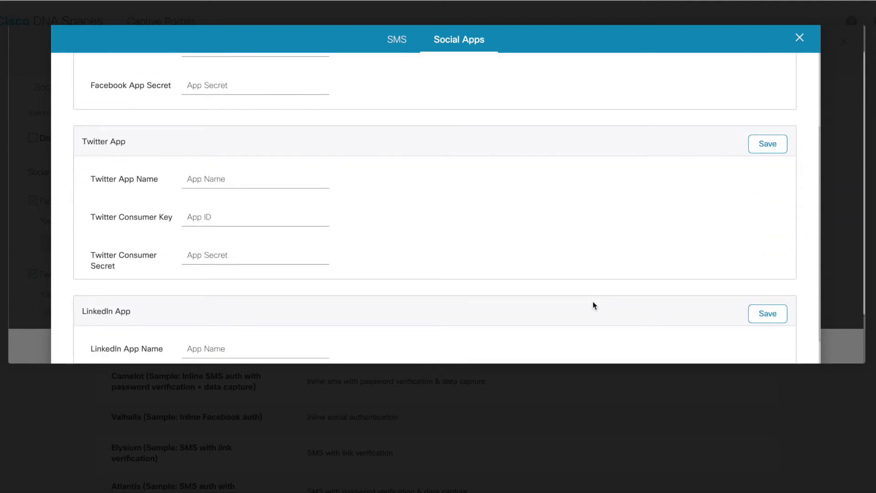
scroll(593, 302, "down", 2)
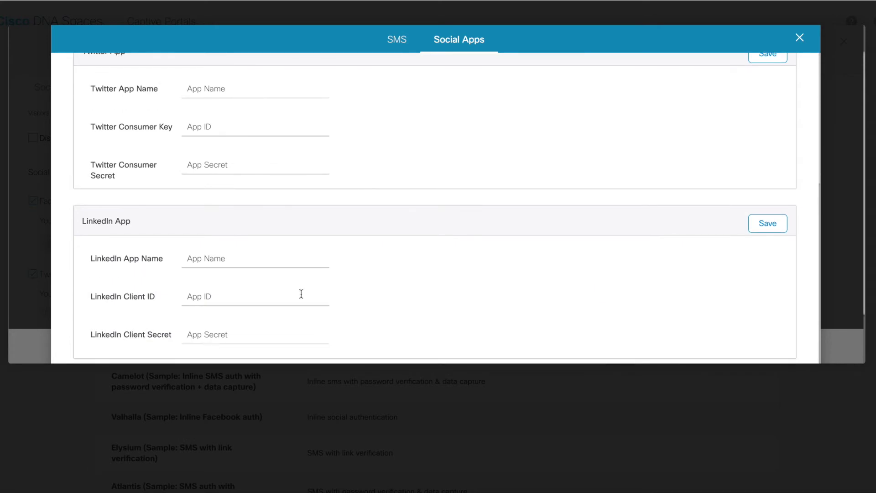
scroll(301, 294, "up", 4)
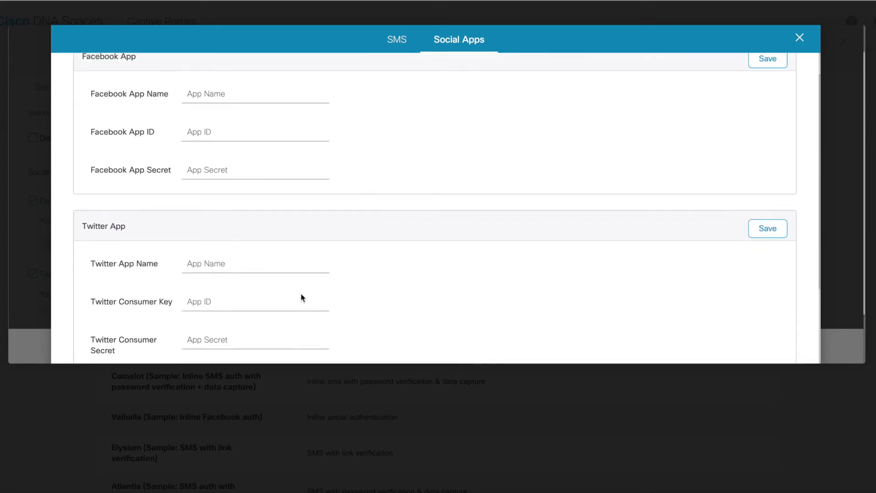
scroll(300, 298, "up", 1)
scroll(226, 187, "down", 1)
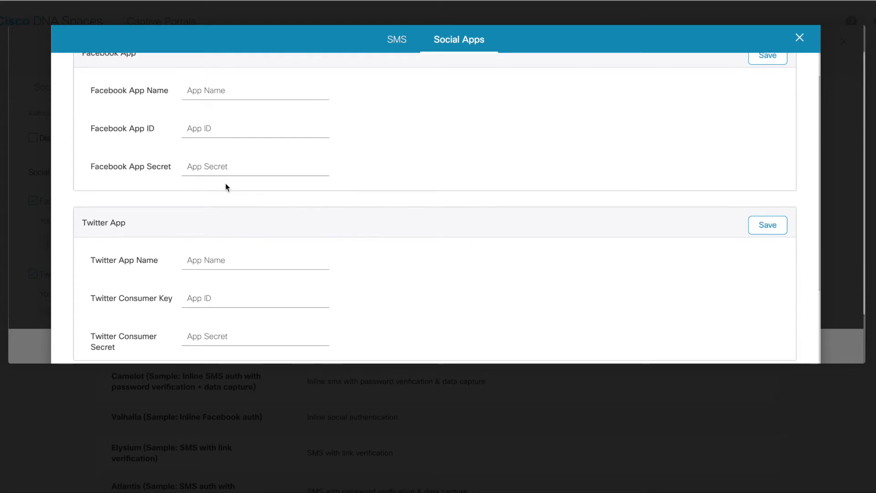
scroll(162, 158, "up", 1)
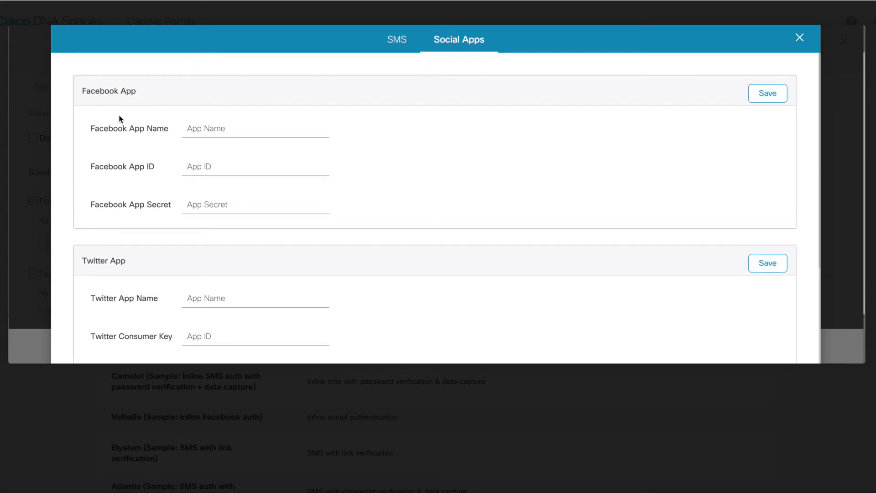
scroll(143, 162, "down", 1)
scroll(142, 162, "up", 1)
Go through the empty Facebook name, ID, secret and Twitter consumer key and secret fields
left_click(214, 137)
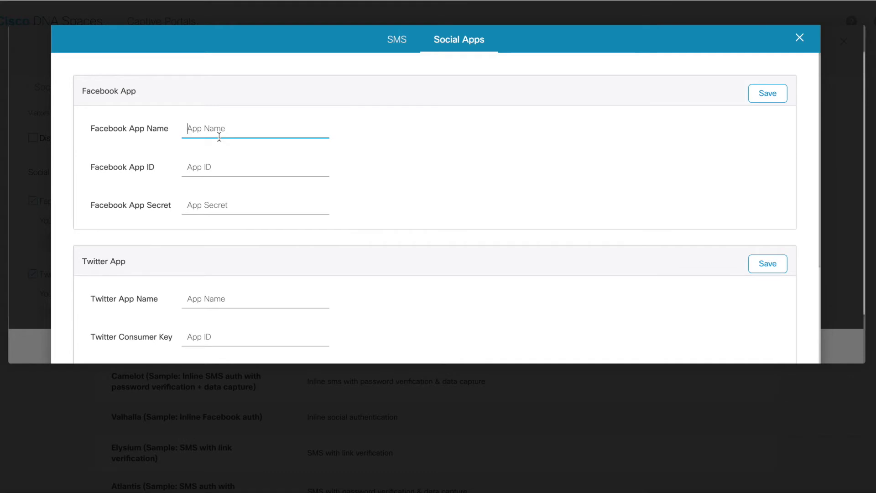
left_click(220, 178)
left_click(228, 207)
scroll(224, 201, "down", 3)
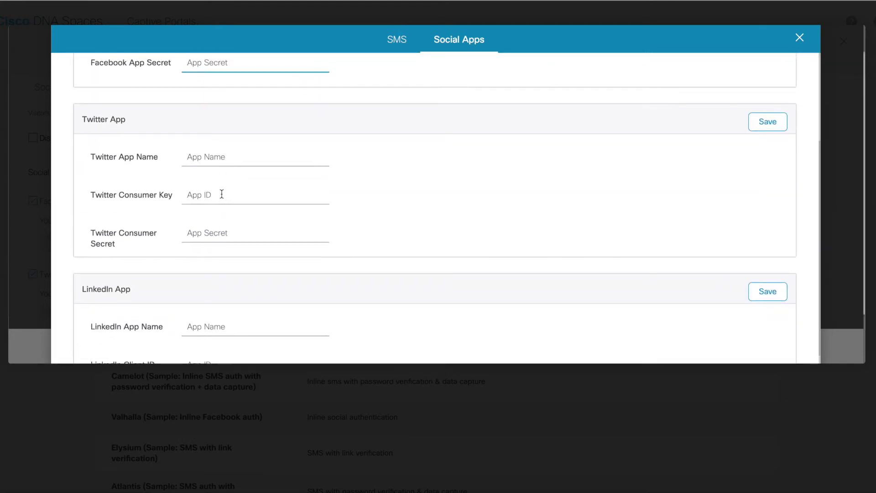
left_click(203, 196)
left_click(205, 231)
scroll(206, 231, "down", 1)
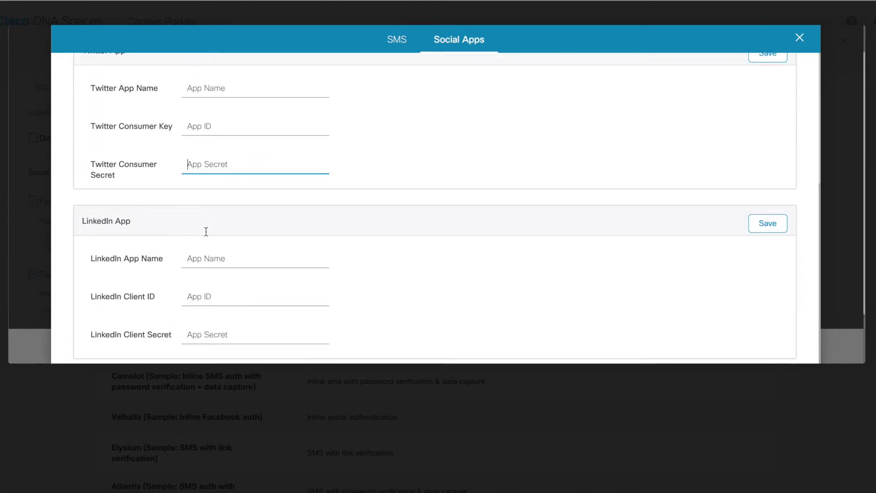
scroll(228, 303, "up", 4)
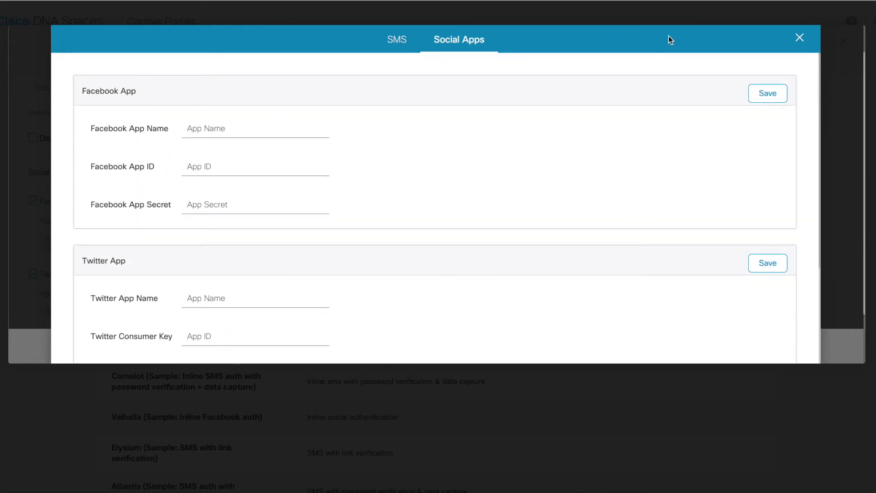
Close Social Apps and switch authentication to SMS with password verification
left_click(798, 38)
scroll(313, 120, "up", 1)
left_click(205, 123)
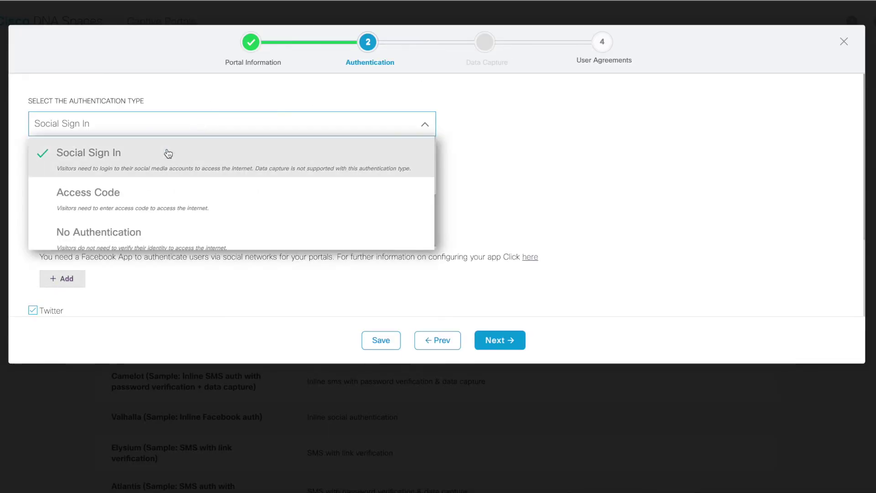
scroll(143, 201, "up", 3)
left_click(137, 160)
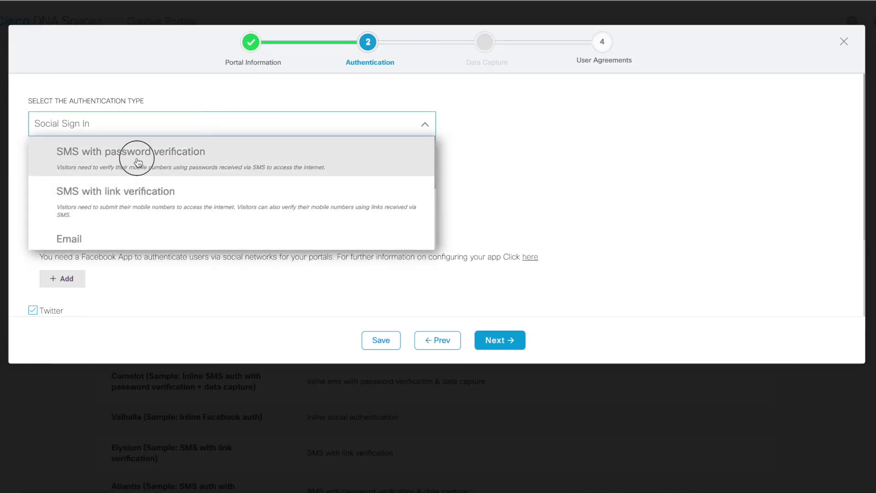
Enable 'Display Authentication and User Agreements' on the portal home page
scroll(506, 165, "down", 1)
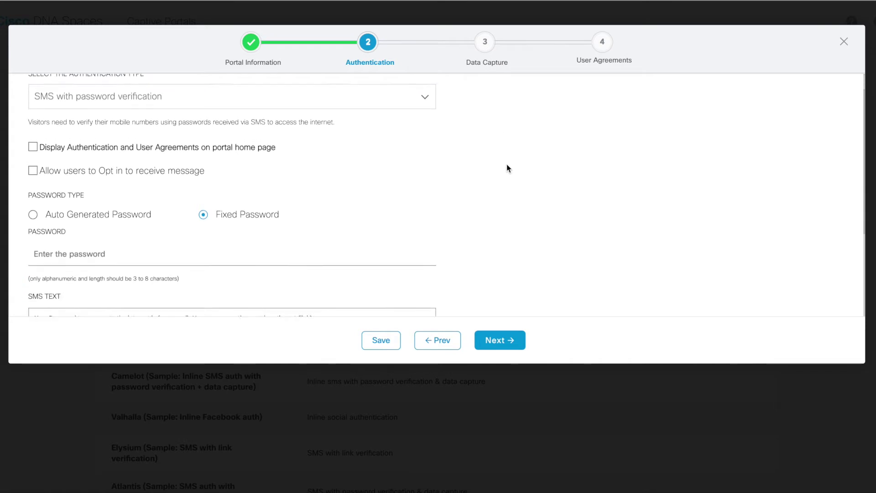
scroll(507, 165, "up", 1)
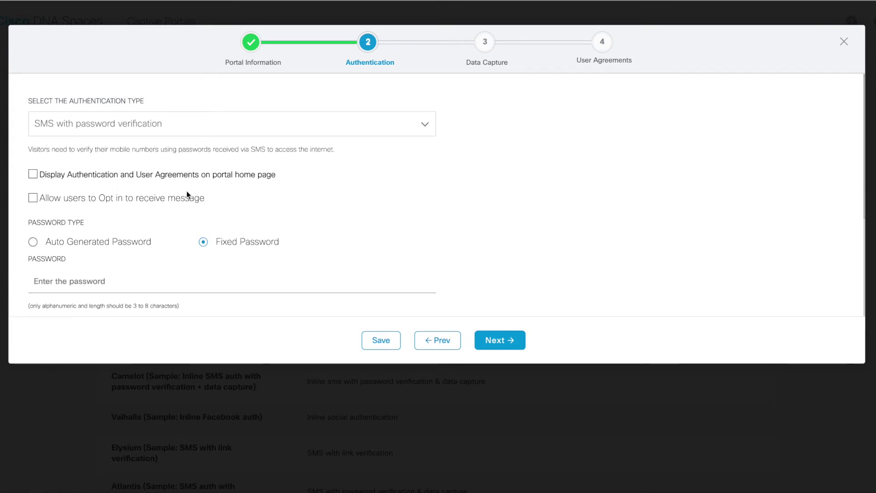
scroll(173, 183, "down", 1)
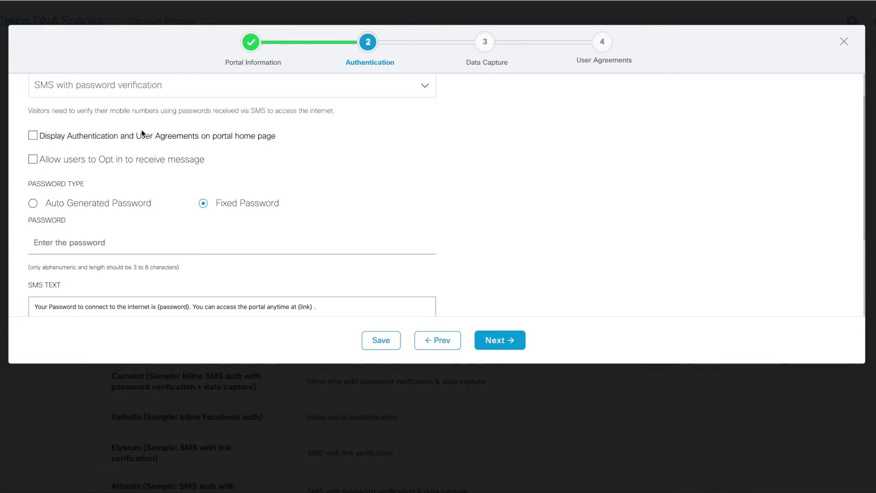
scroll(142, 132, "down", 1)
left_click(33, 119)
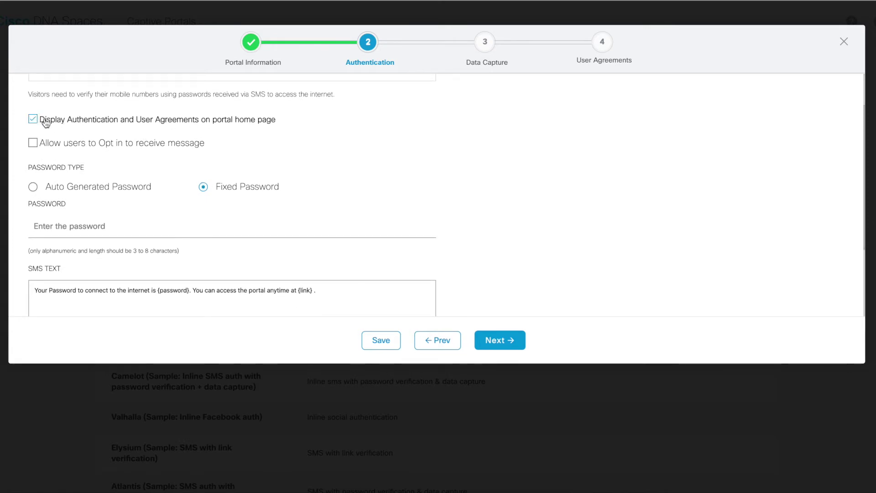
scroll(92, 142, "down", 1)
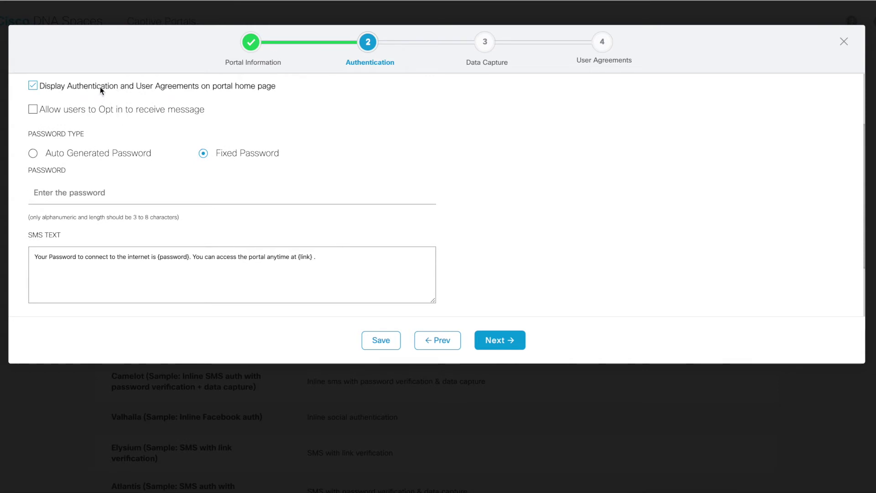
scroll(64, 101, "down", 1)
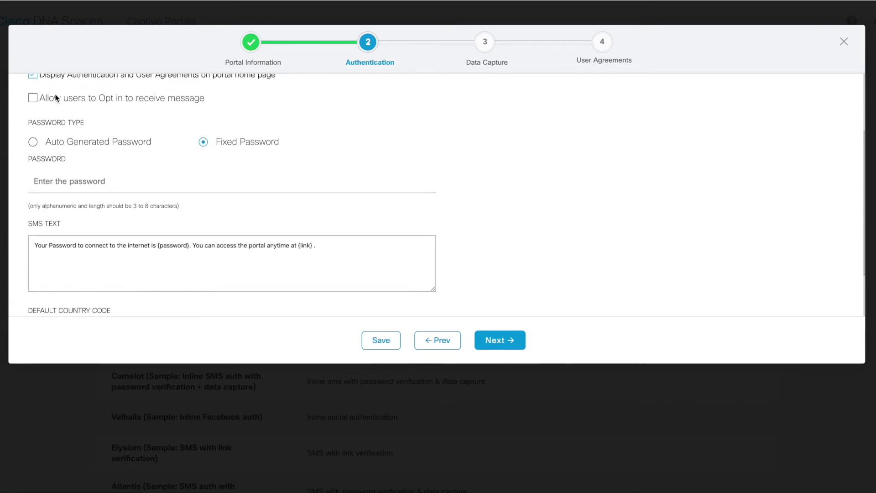
Enable the opt-in message 'Opt-In to receive news, offers, and promotions.', checked by default
left_click(32, 101)
left_click(84, 121)
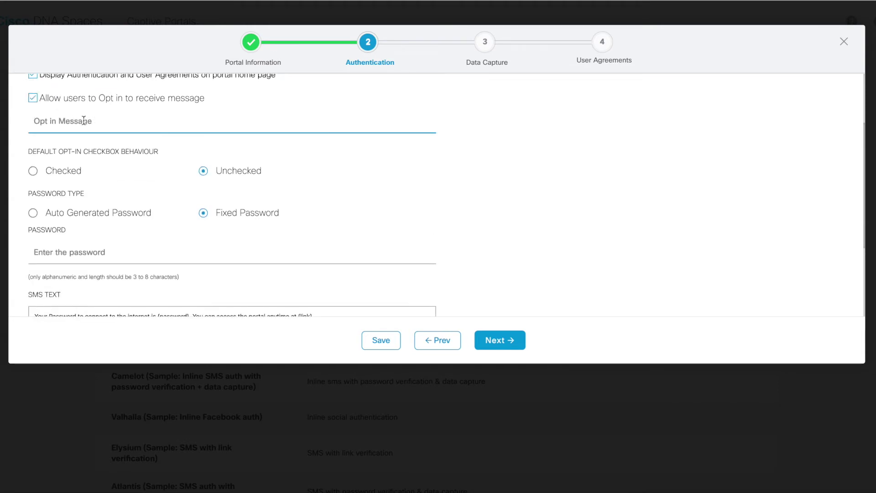
type("Opt-In ")
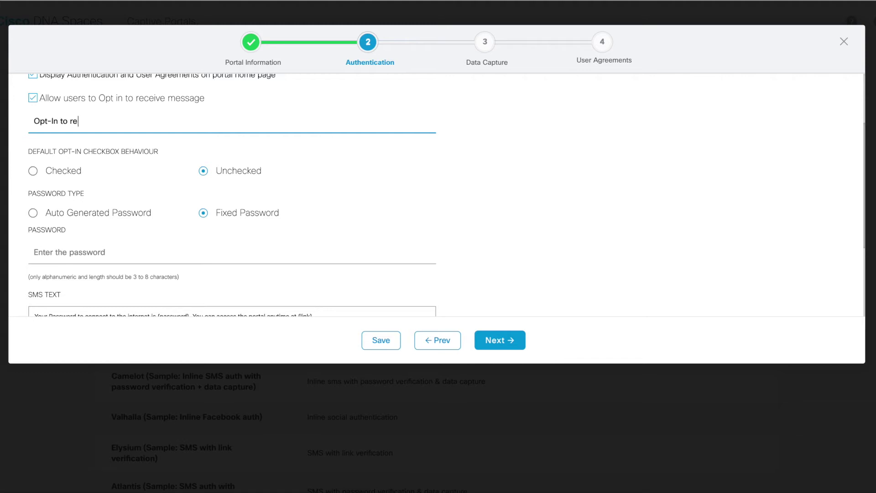
type("to receive news, offers, and promotions.")
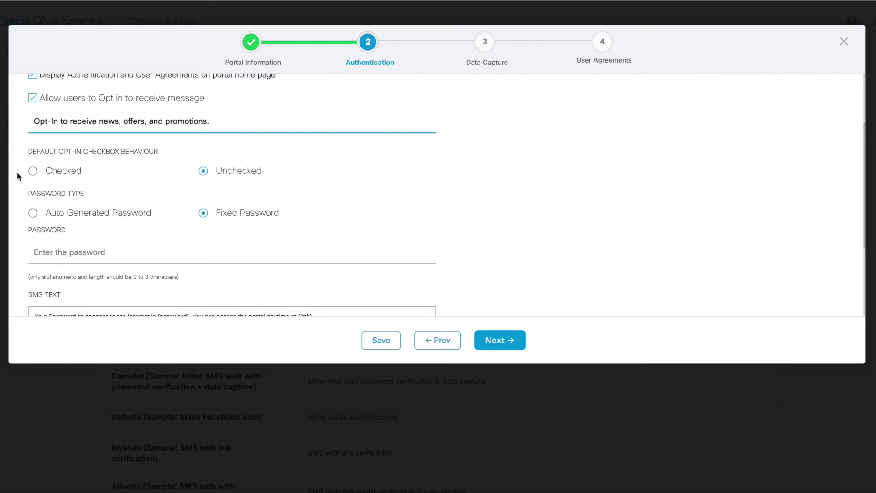
left_click(32, 171)
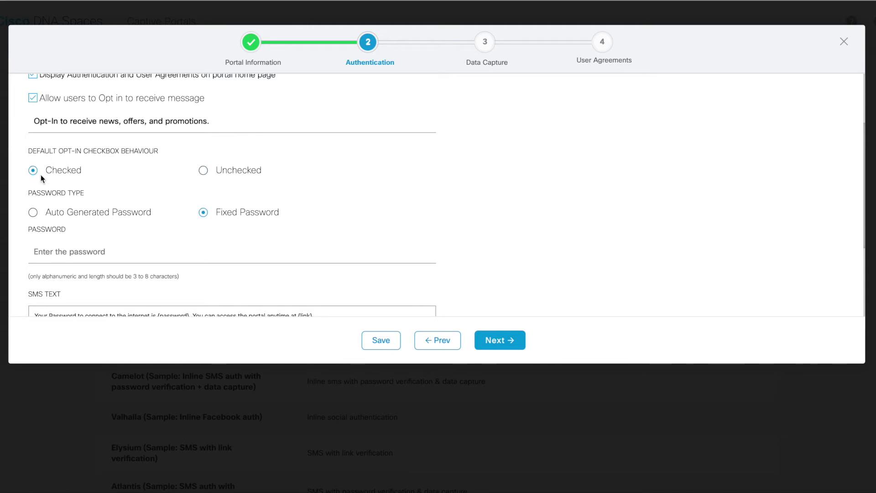
Set visitor passwords to Auto Generated Password
scroll(211, 183, "down", 1)
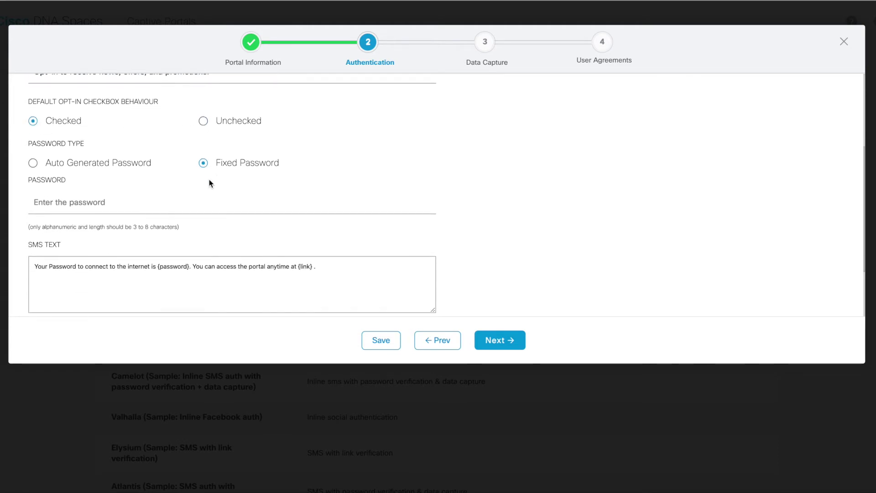
scroll(210, 182, "up", 4)
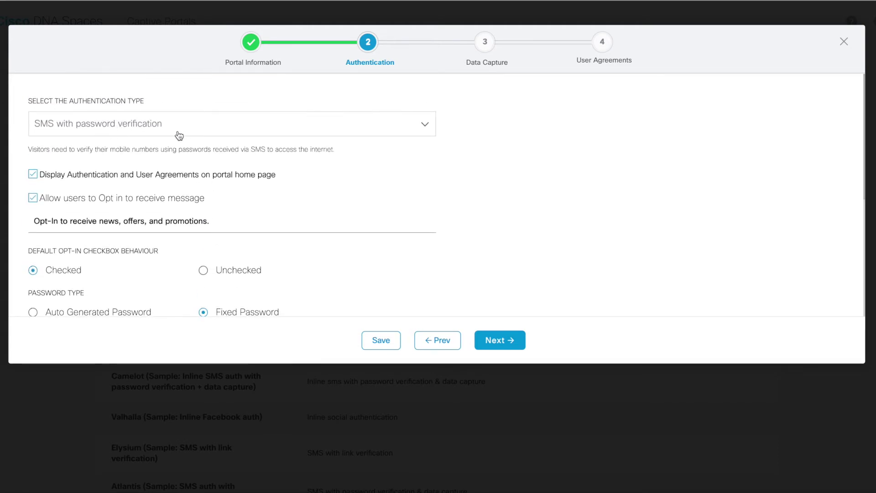
scroll(147, 151, "down", 5)
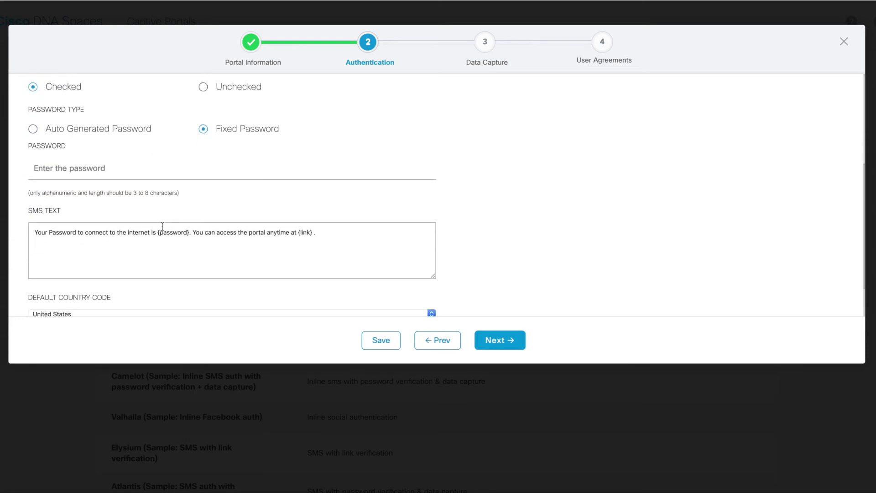
scroll(173, 182, "up", 1)
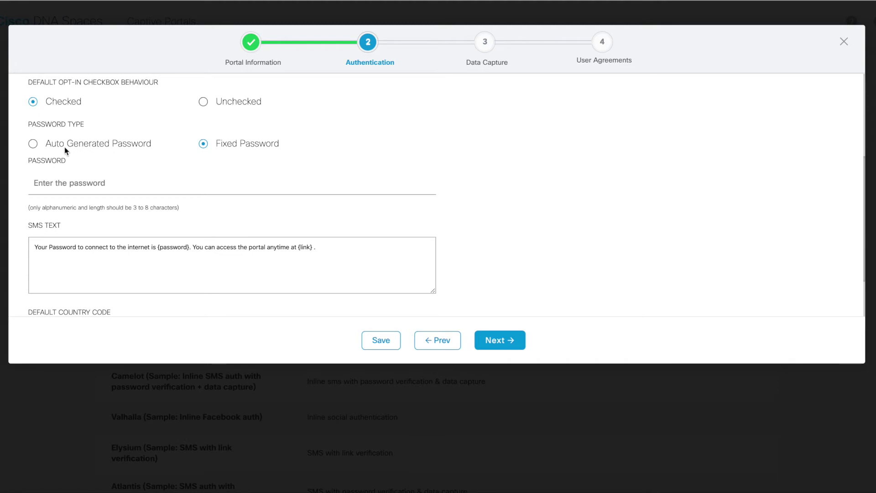
left_click(107, 182)
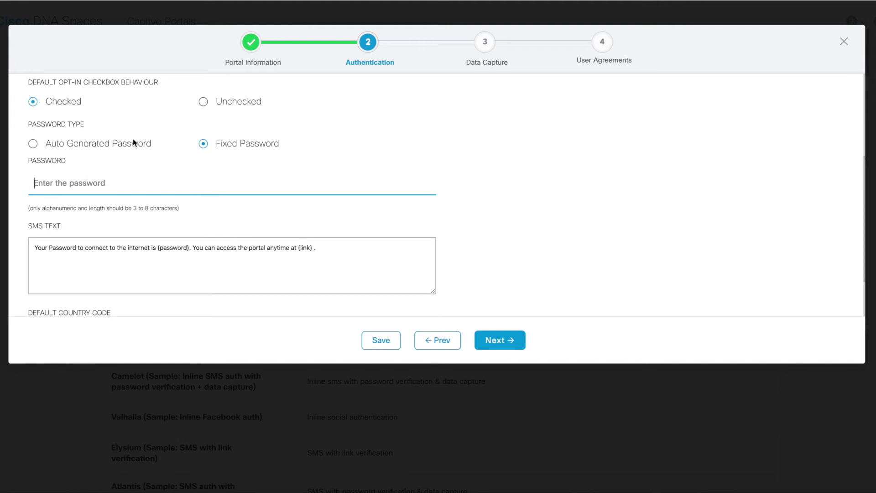
left_click(33, 144)
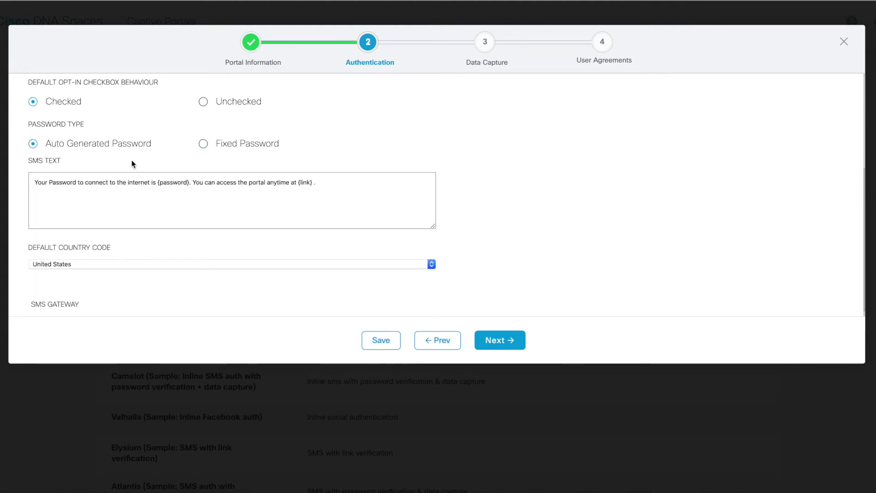
Choose Demo Gateway as the SMS gateway and continue to Data Capture
scroll(333, 184, "down", 1)
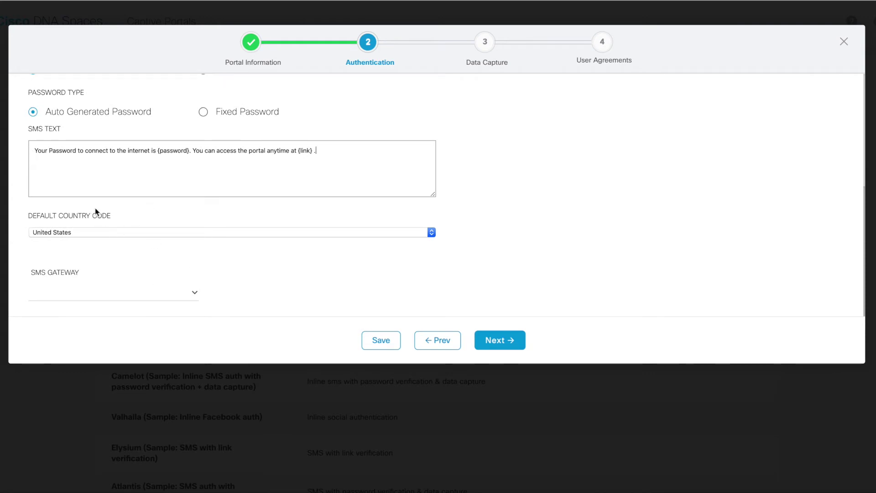
left_click(140, 288)
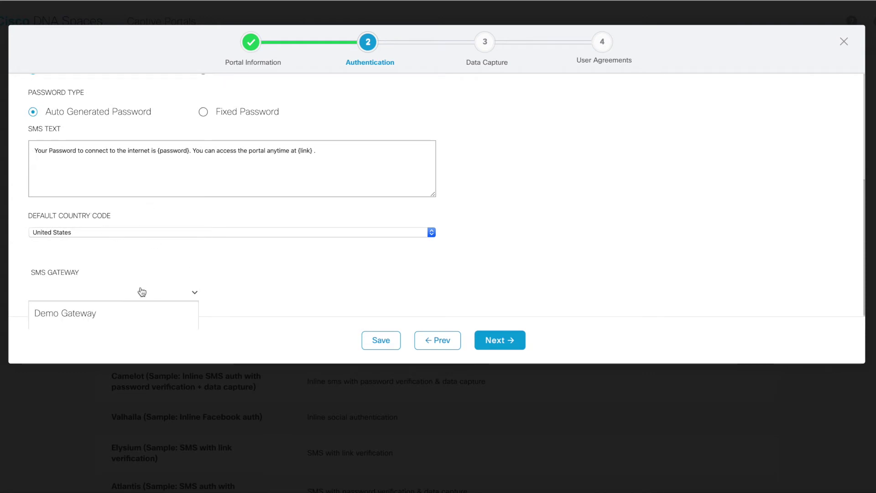
left_click(117, 309)
scroll(270, 264, "up", 1)
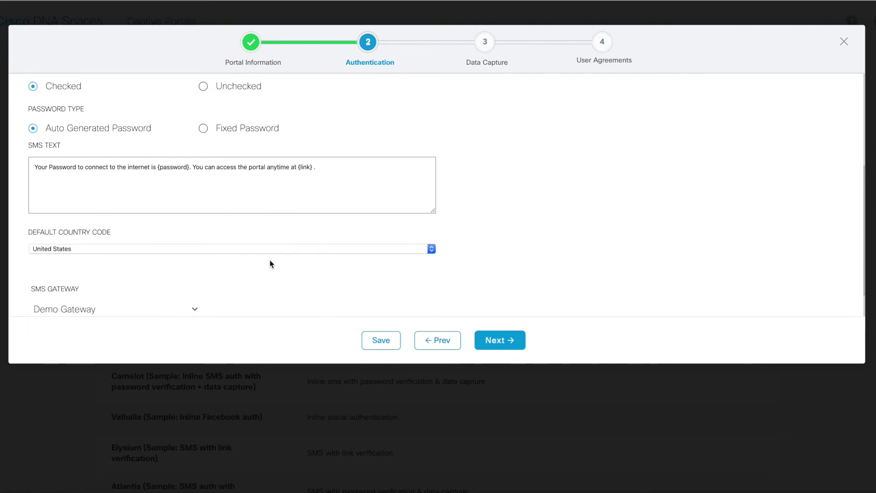
left_click(502, 341)
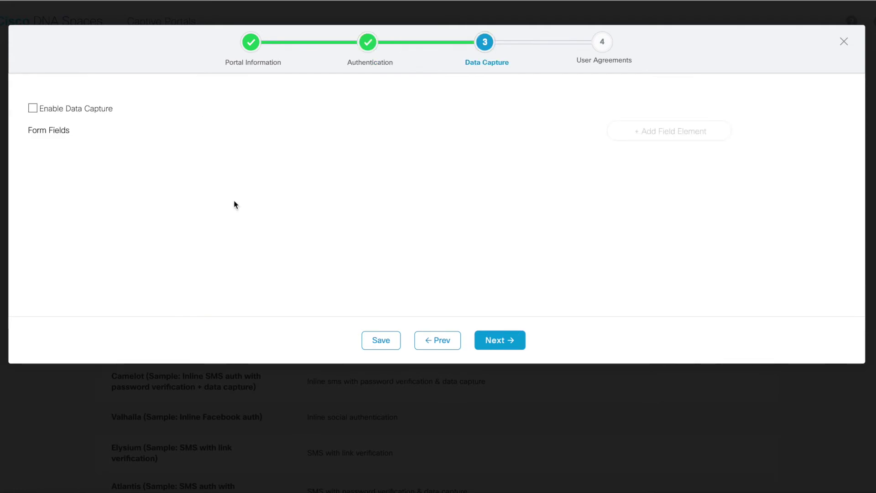
Turn on data capture with a mandatory Email field on the sign-up form
left_click(32, 110)
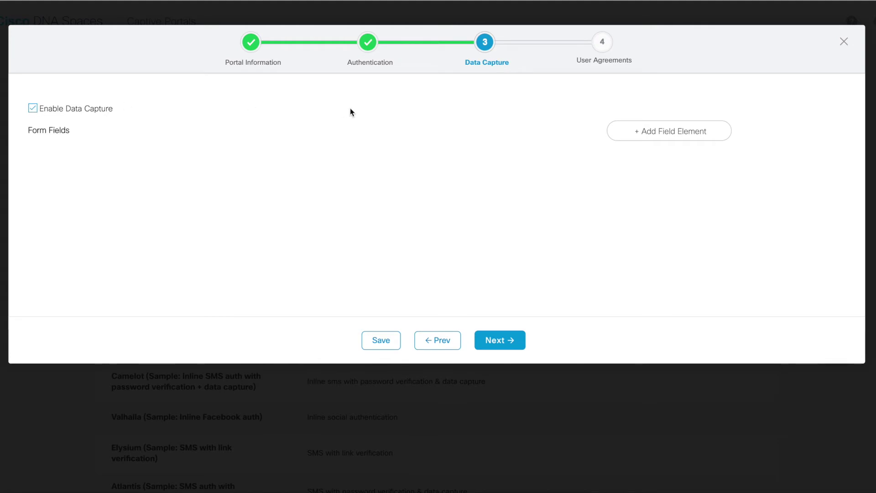
left_click(673, 136)
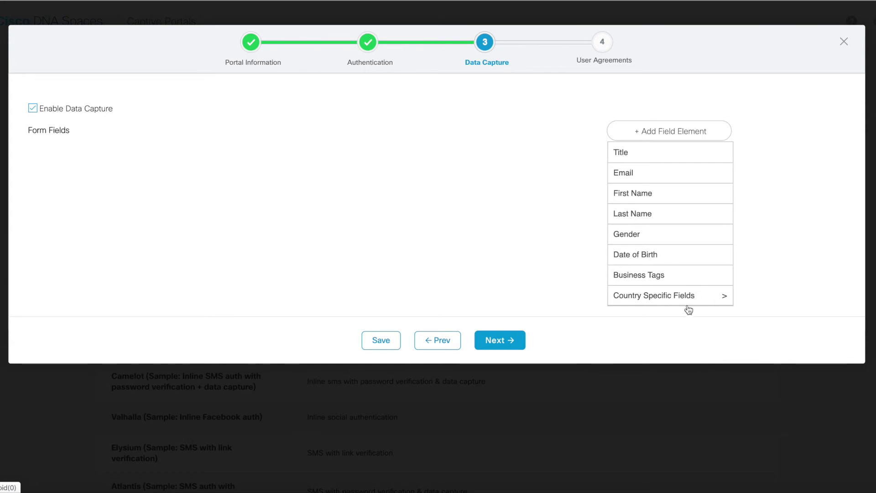
left_click(669, 178)
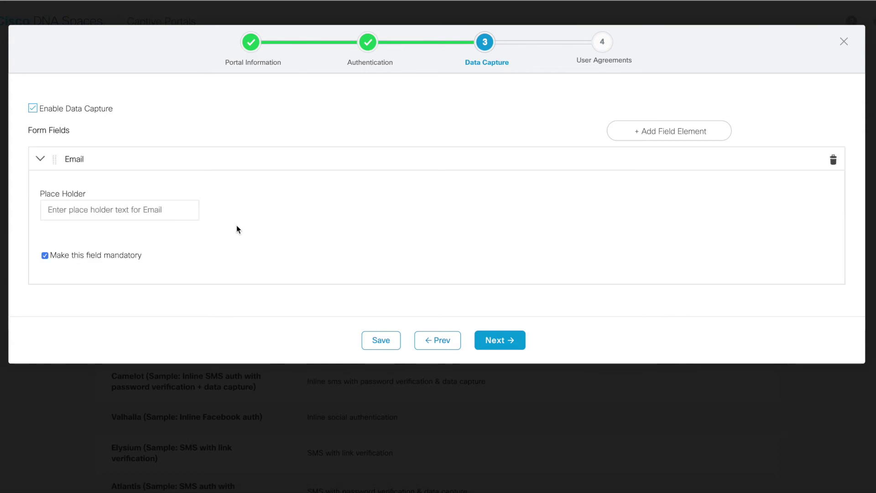
left_click(44, 255)
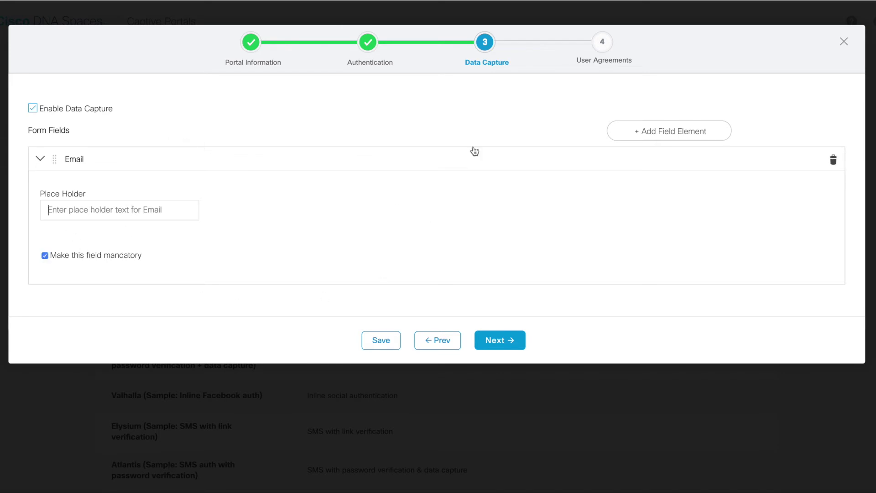
left_click(504, 336)
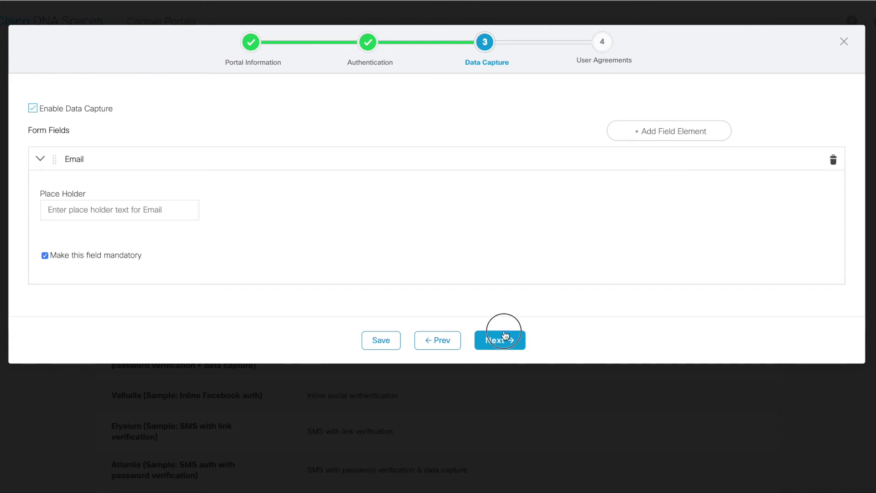
Enable the Privacy Policy below the Terms & Conditions editor on User Agreements
scroll(454, 259, "down", 1)
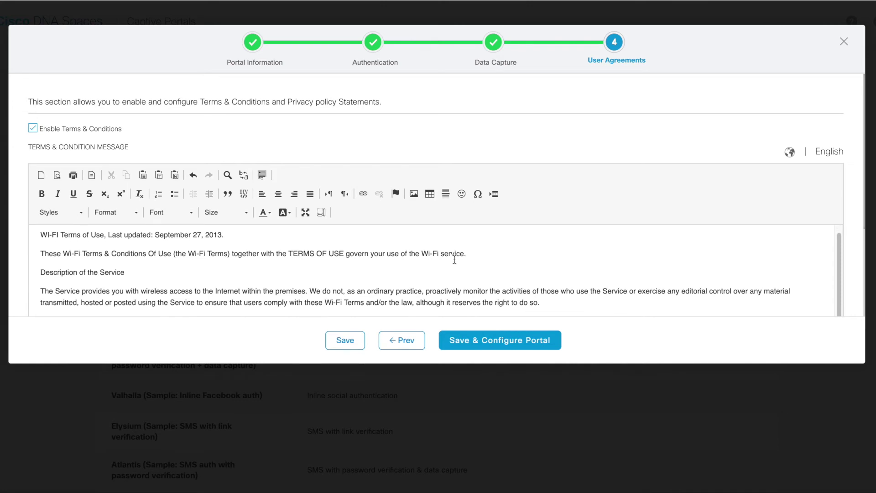
scroll(473, 142, "down", 3)
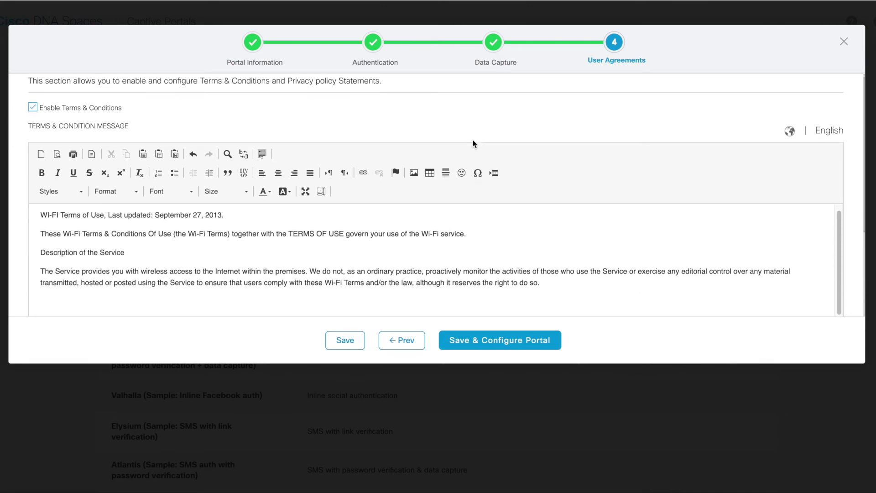
scroll(472, 141, "up", 2)
scroll(273, 172, "down", 5)
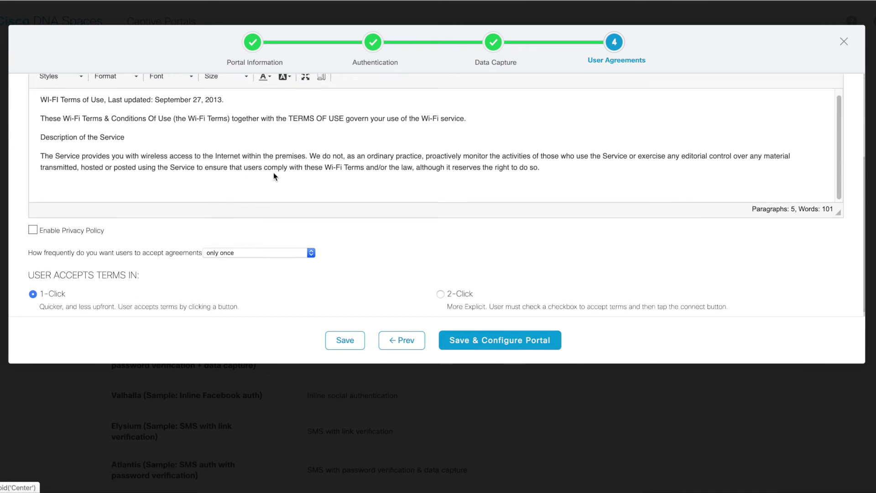
scroll(269, 169, "up", 3)
left_click(140, 229)
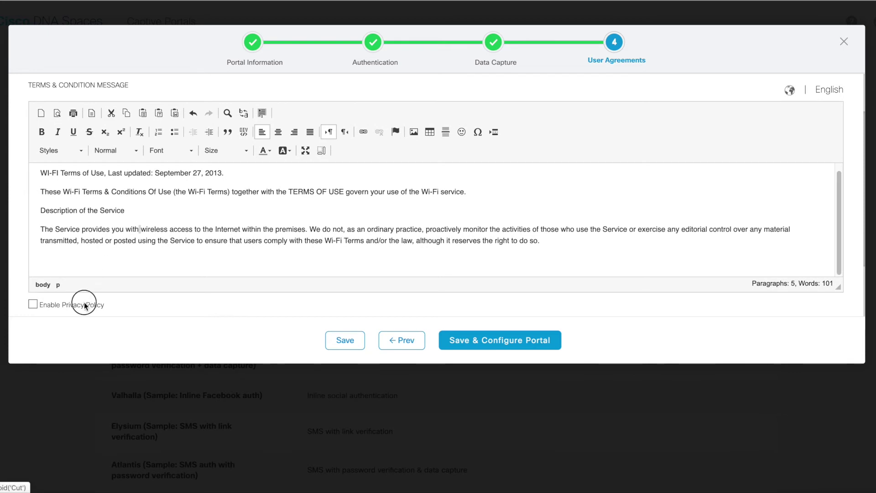
left_click(32, 304)
scroll(155, 251, "down", 4)
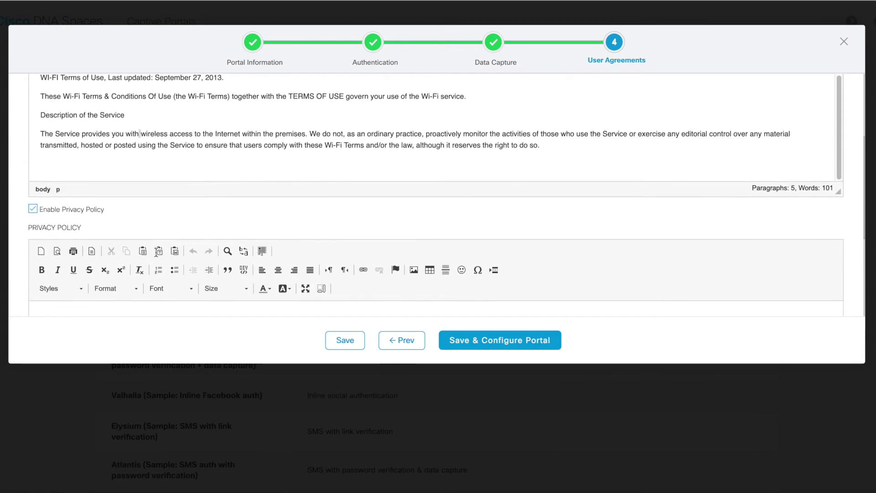
scroll(245, 163, "up", 1)
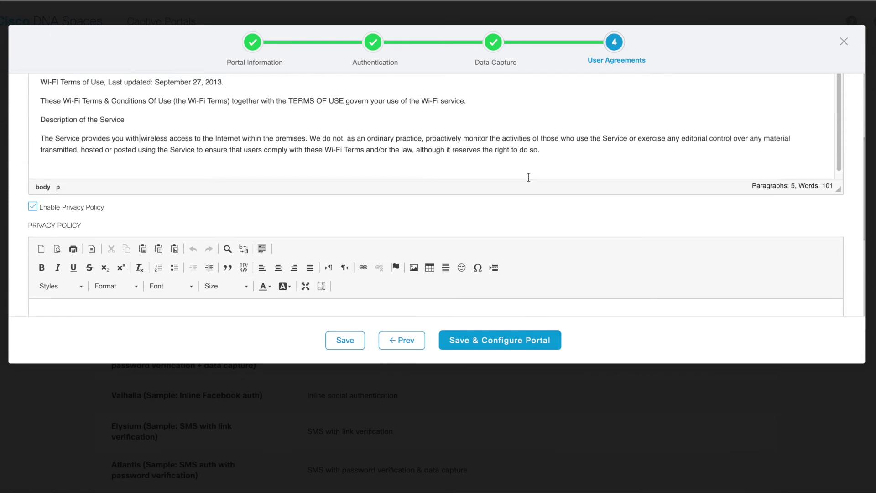
scroll(602, 160, "up", 3)
scroll(507, 158, "up", 1)
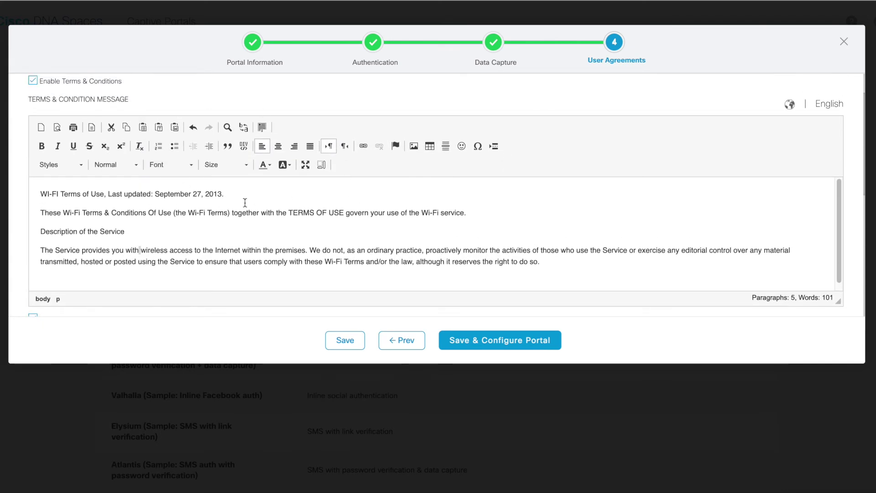
scroll(245, 203, "up", 1)
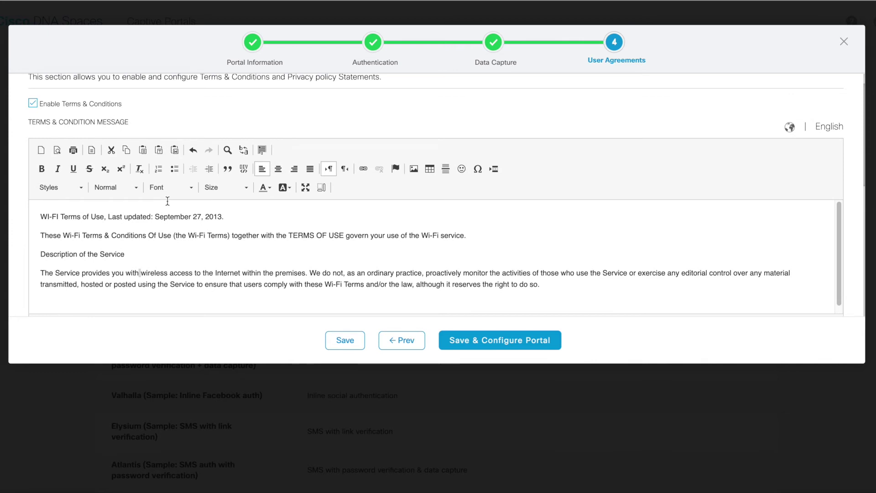
scroll(125, 123, "down", 6)
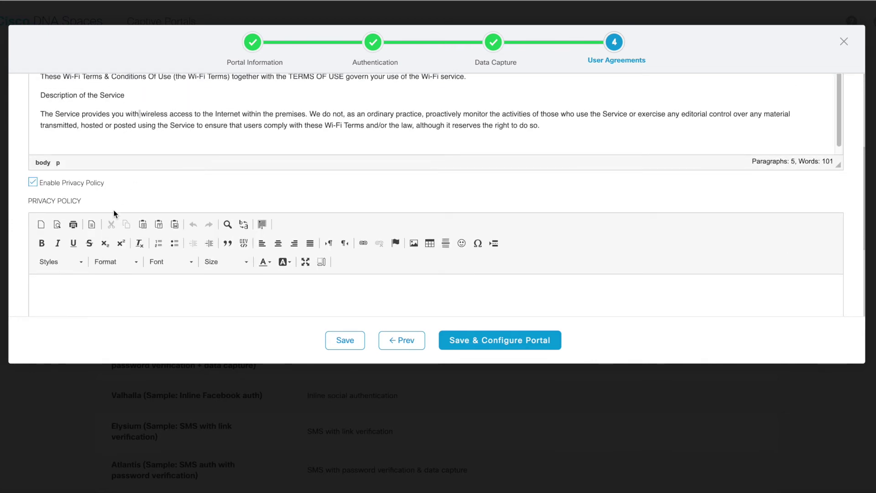
right_click(114, 209)
left_click(188, 173)
scroll(167, 226, "down", 5)
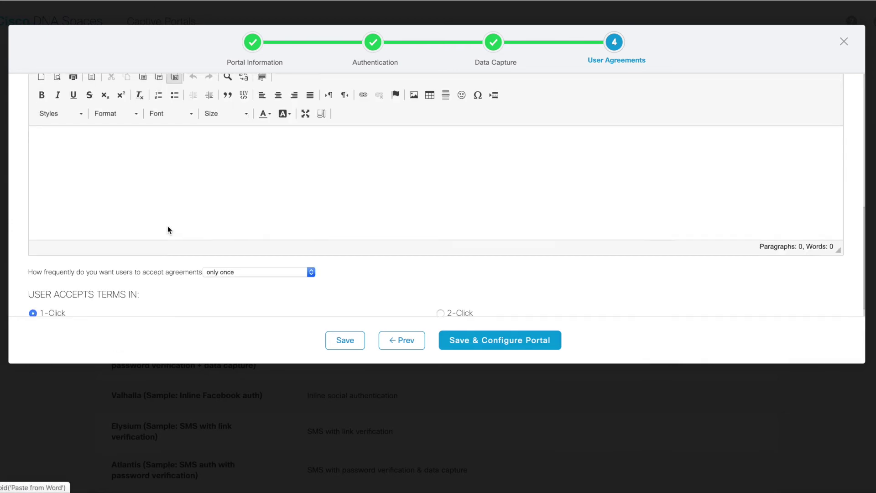
Keep acceptance at only once, require 2-Click acceptance, and enable Strict age gating
left_click(281, 224)
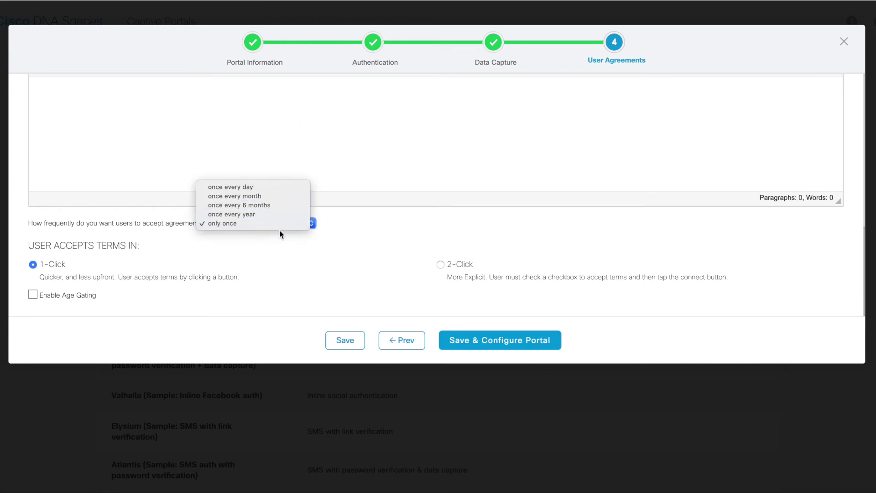
left_click(287, 243)
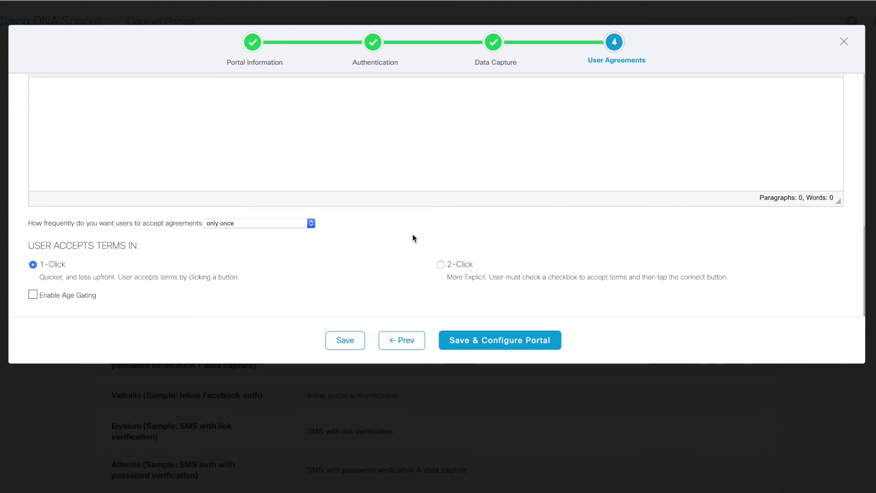
left_click(440, 264)
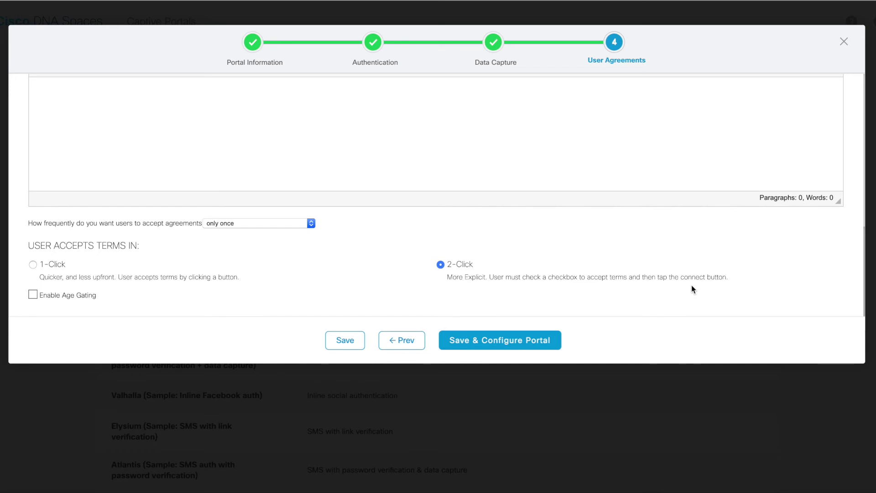
left_click(33, 295)
scroll(91, 274, "down", 2)
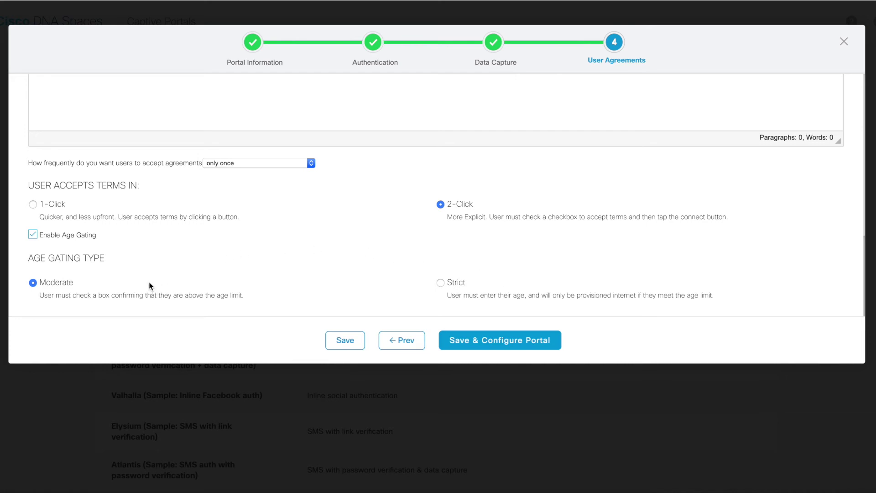
left_click(440, 283)
Save and configure Test Portal, then review the ACME Company Sign-Up for WiFi preview
left_click(503, 341)
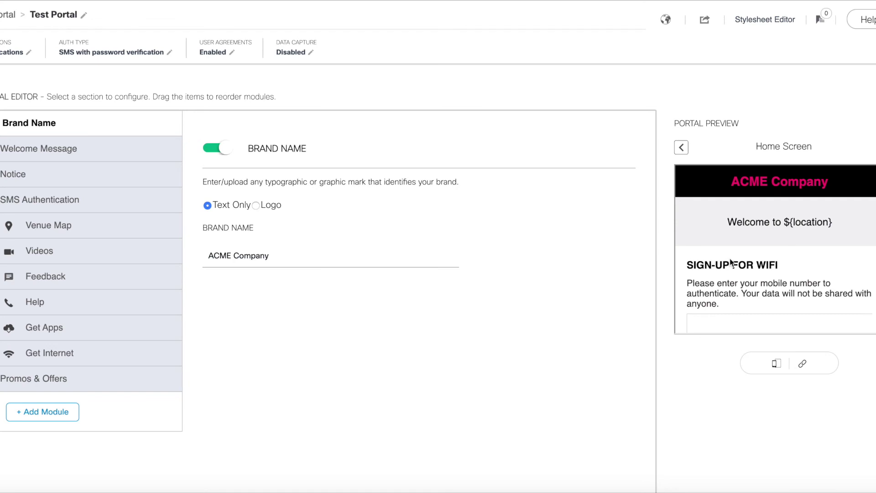
scroll(731, 262, "down", 3)
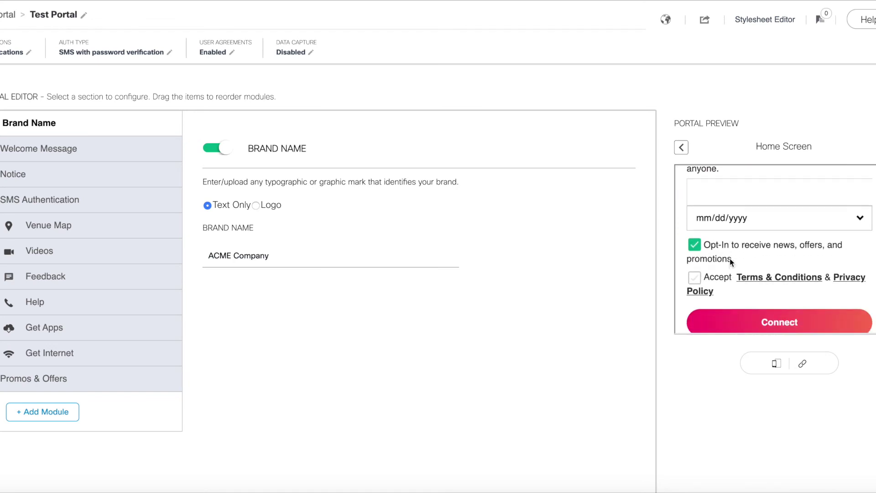
scroll(729, 258, "up", 5)
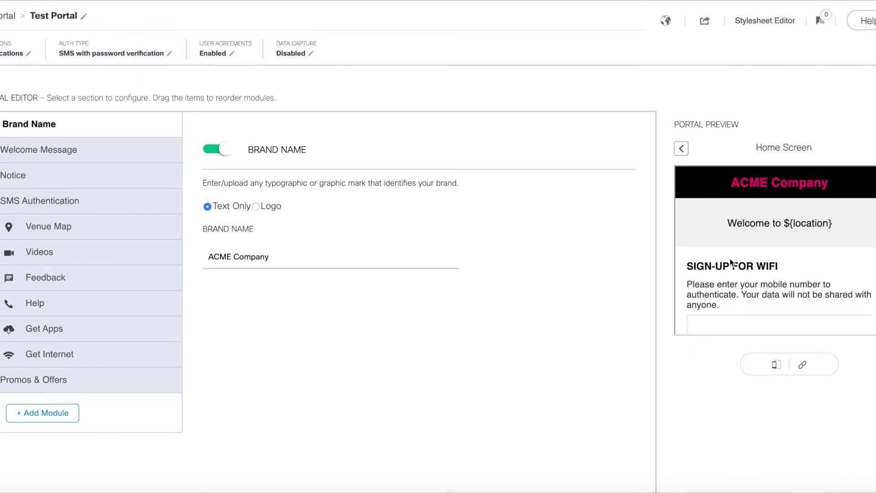
Select the whole ACME Company brand name in the portal's brand name field
scroll(714, 289, "down", 1)
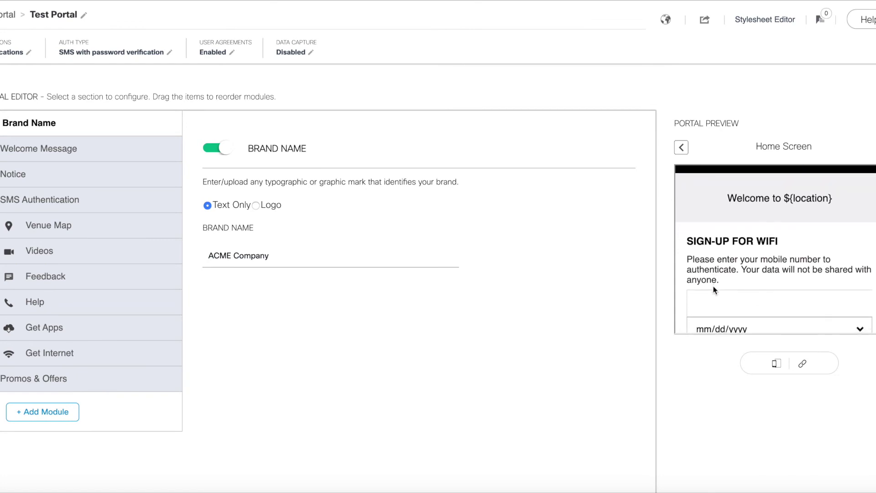
scroll(760, 274, "down", 4)
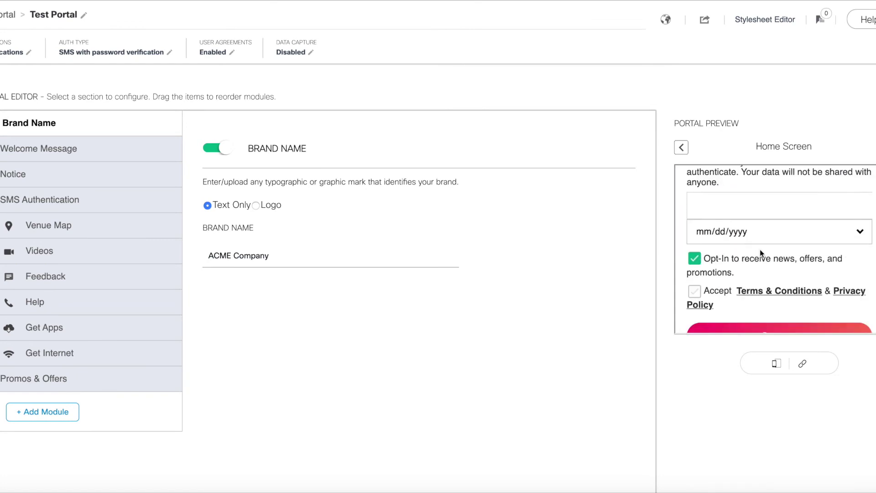
scroll(760, 250, "up", 5)
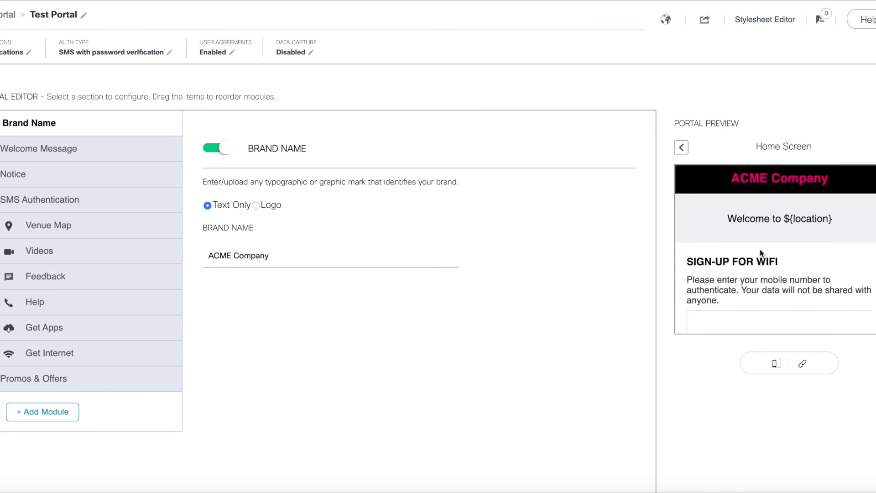
left_click(305, 258)
triple_click(215, 260)
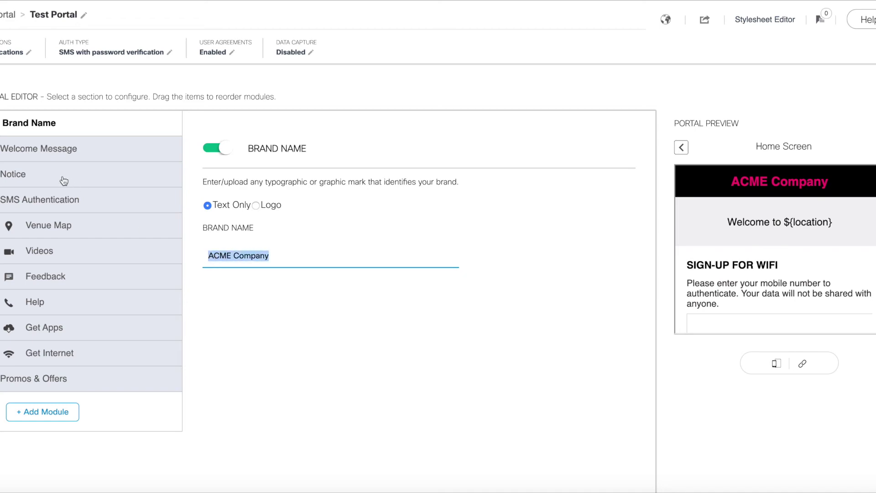
Browse the Welcome Message, Videos and Venue Map modules, ending on the switched-off Videos settings
left_click(61, 150)
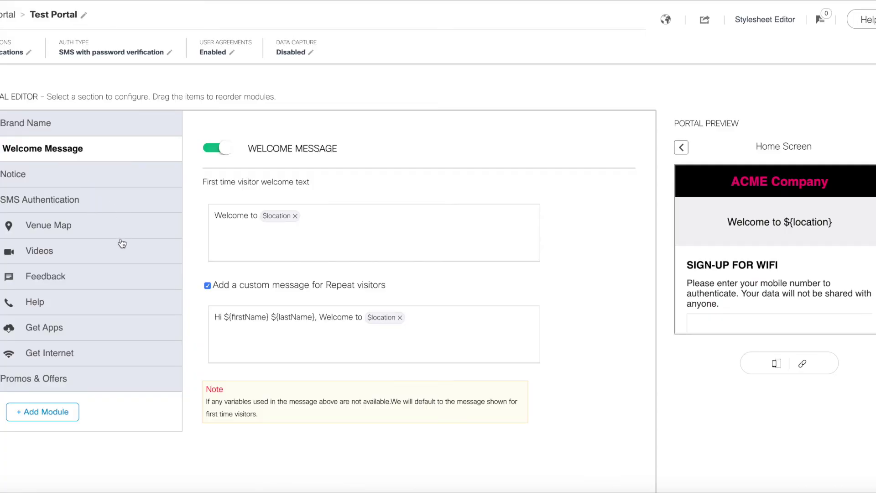
left_click(80, 253)
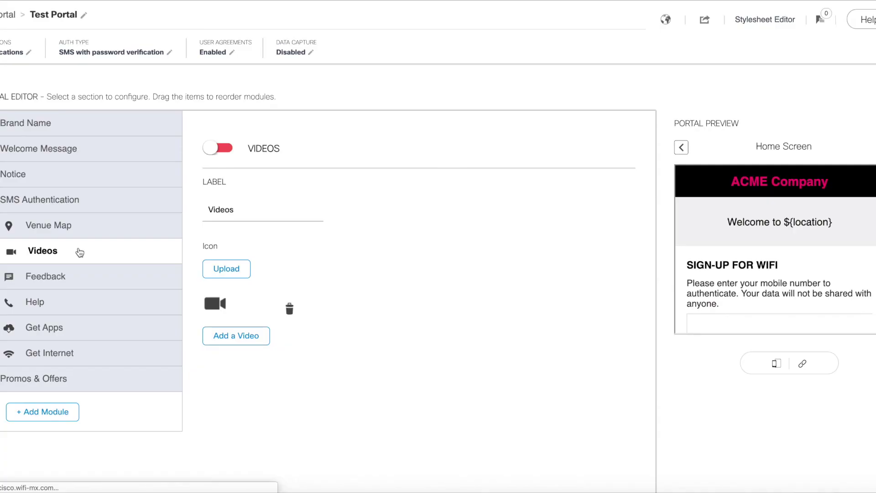
left_click(73, 226)
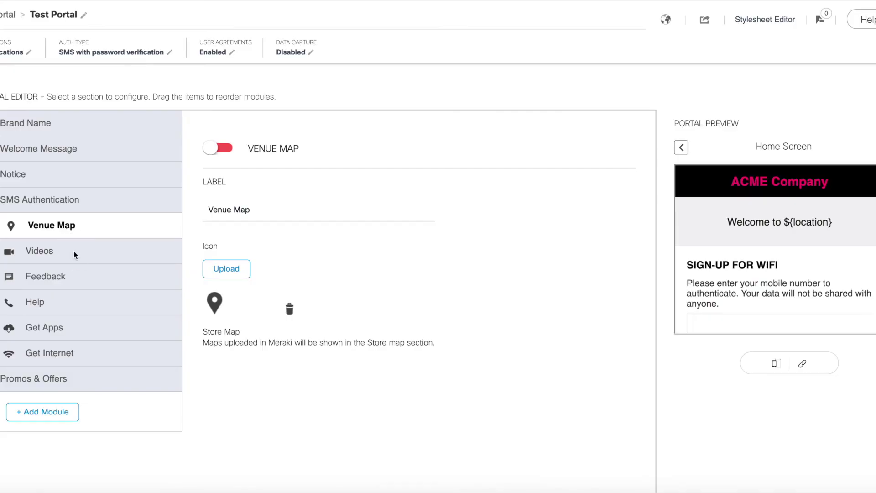
left_click(74, 253)
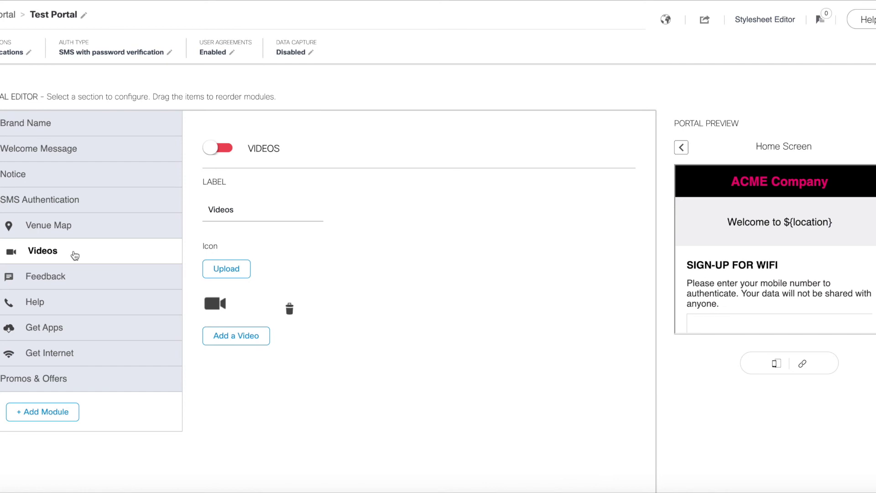
Look over the Feedback module, then show the enabled Help module with contact number 211
left_click(73, 282)
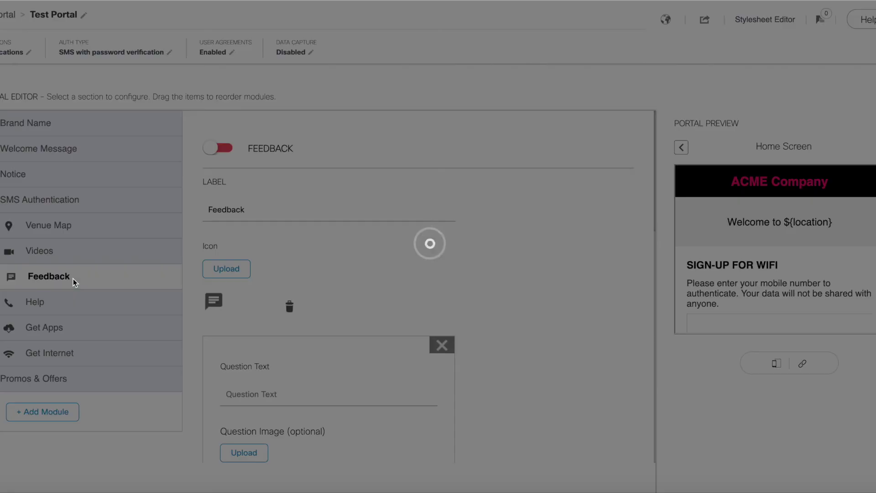
scroll(340, 286, "down", 6)
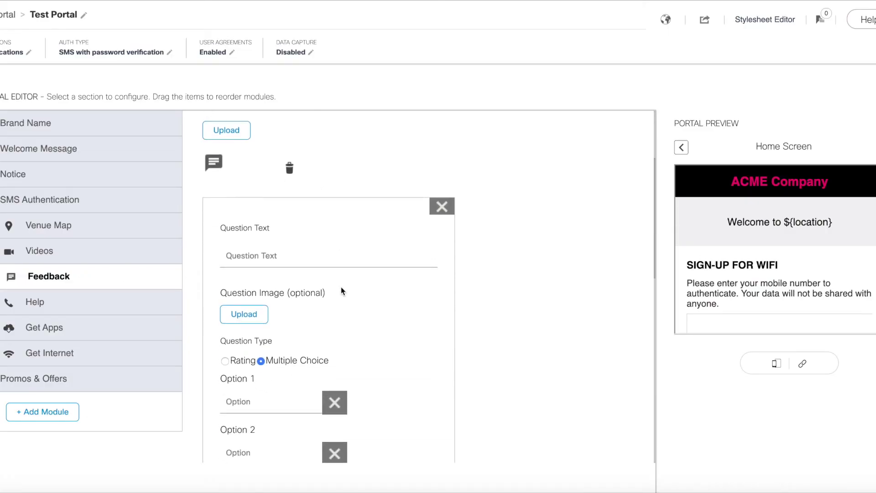
scroll(377, 322, "down", 4)
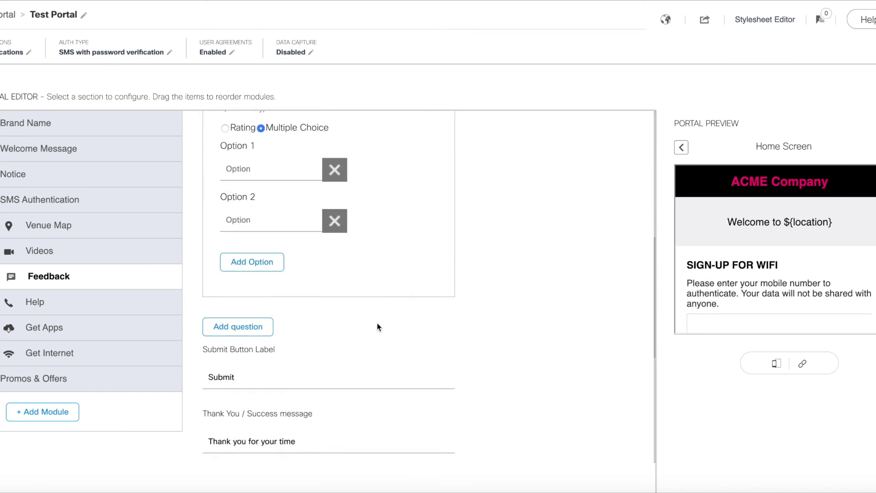
scroll(376, 322, "up", 4)
scroll(332, 366, "down", 8)
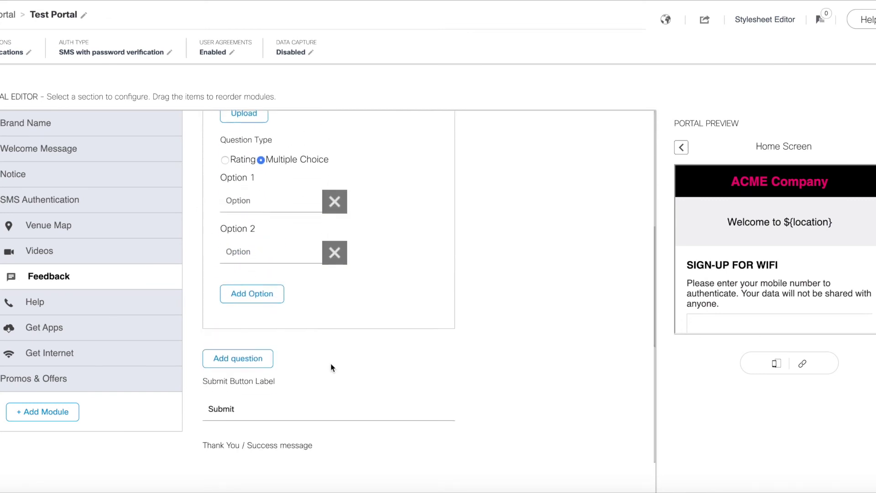
scroll(332, 368, "up", 15)
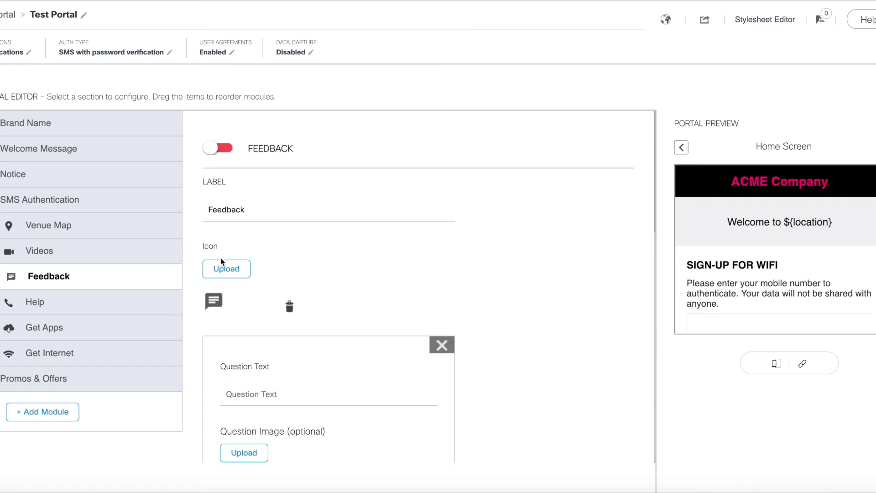
left_click(109, 303)
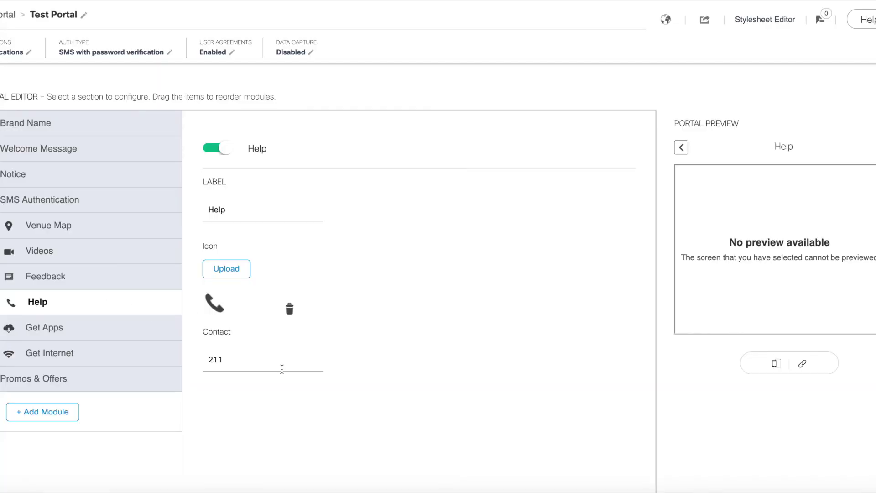
Add an app entry to the Get Apps module, keeping its platform as iOS
left_click(281, 368)
scroll(281, 368, "down", 1)
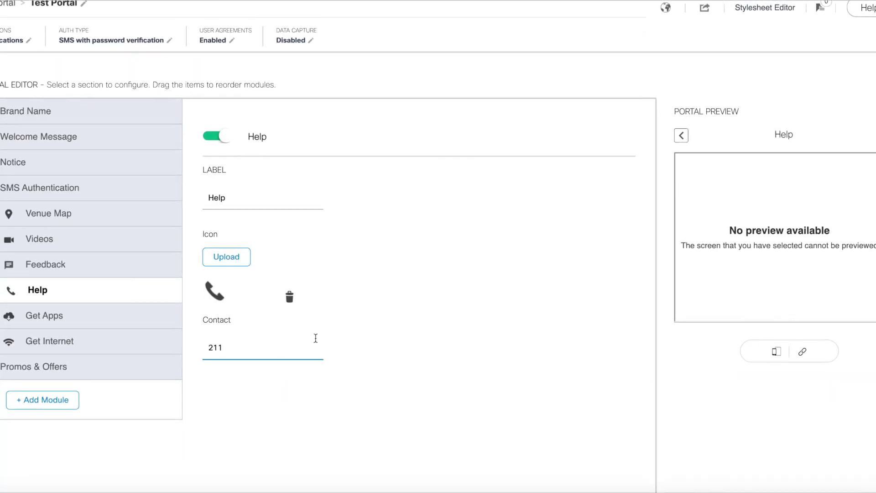
left_click(118, 320)
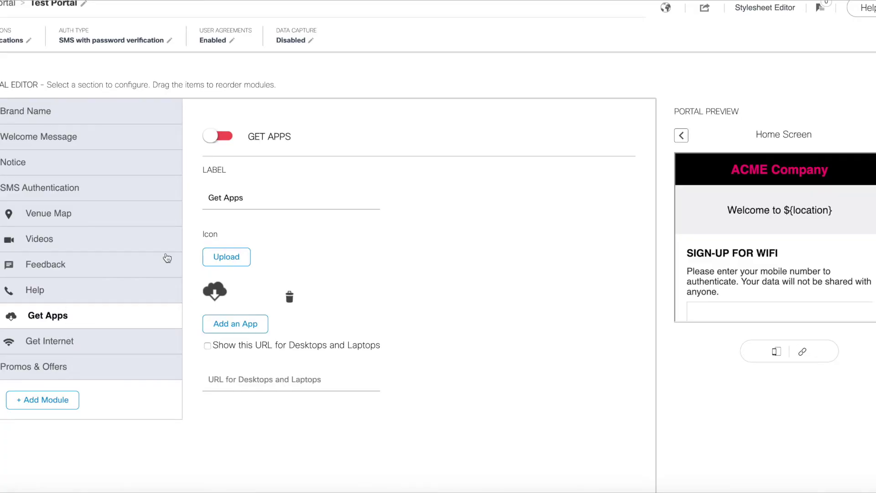
left_click(236, 323)
scroll(374, 353, "down", 2)
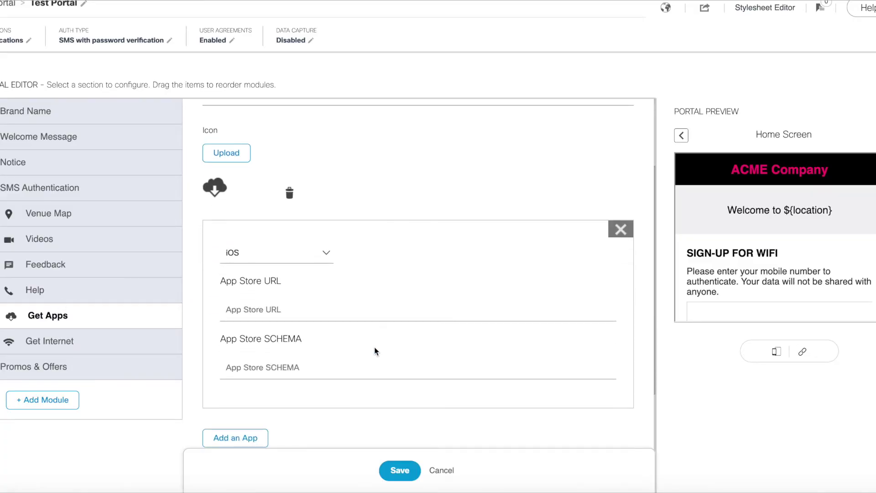
left_click(313, 268)
left_click(457, 263)
scroll(449, 280, "down", 2)
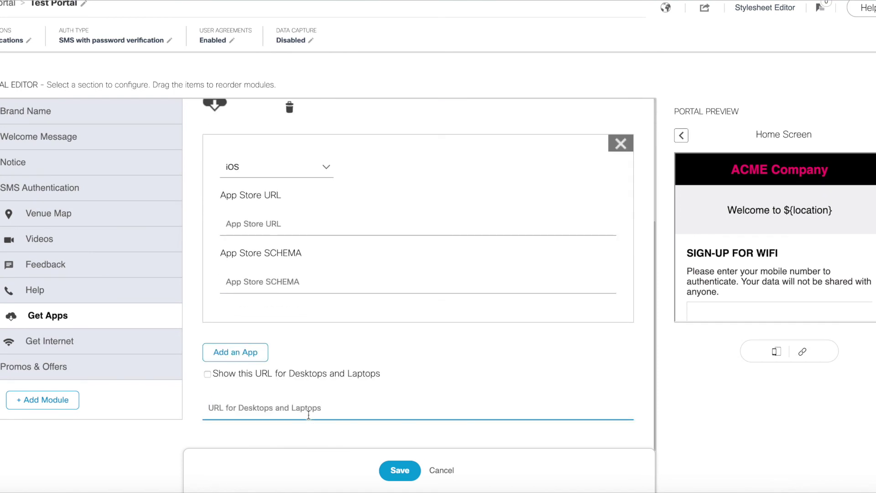
scroll(308, 410, "up", 2)
scroll(424, 177, "up", 2)
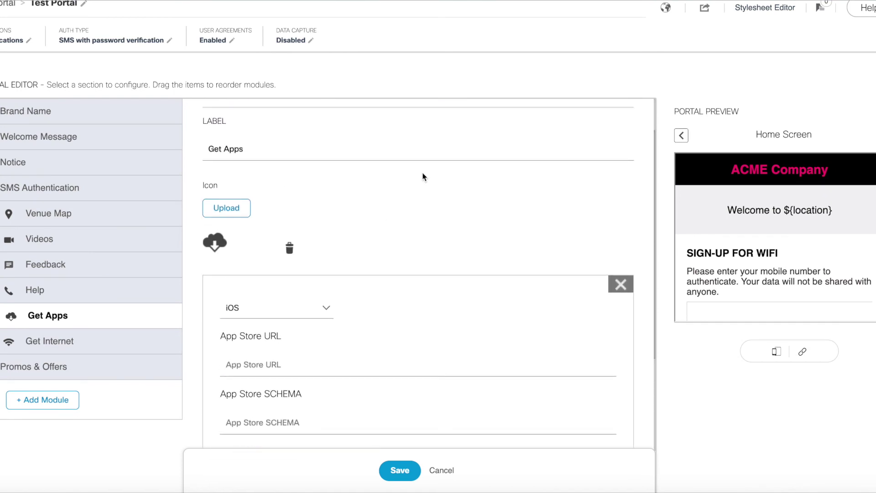
scroll(424, 177, "up", 1)
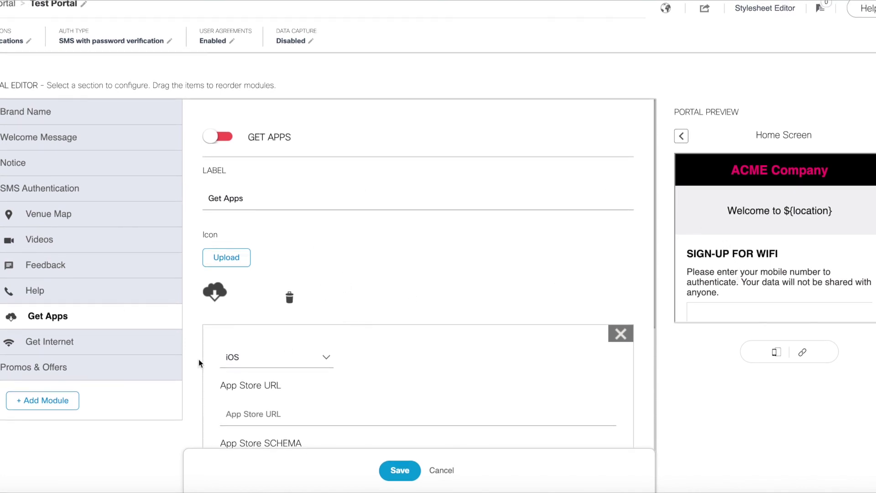
left_click(104, 343)
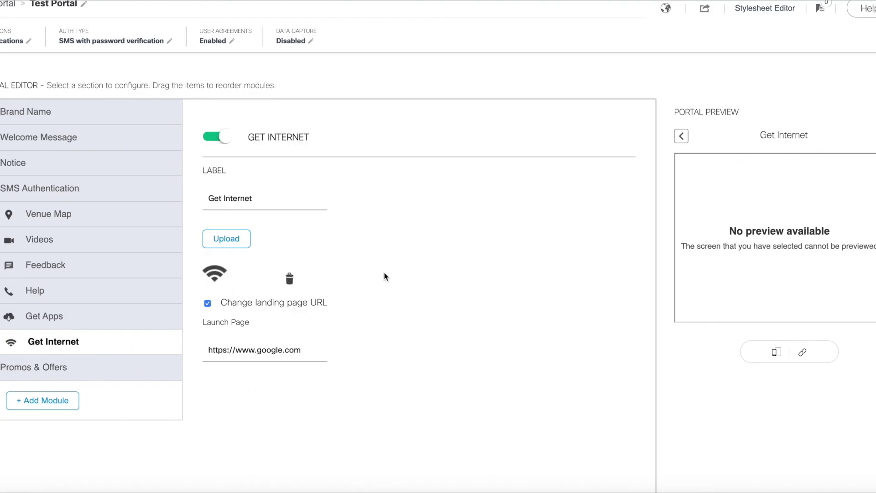
Add a promotion to the Today's Offer Promos & Offers module, then discard it
scroll(319, 340, "up", 1)
scroll(318, 339, "down", 1)
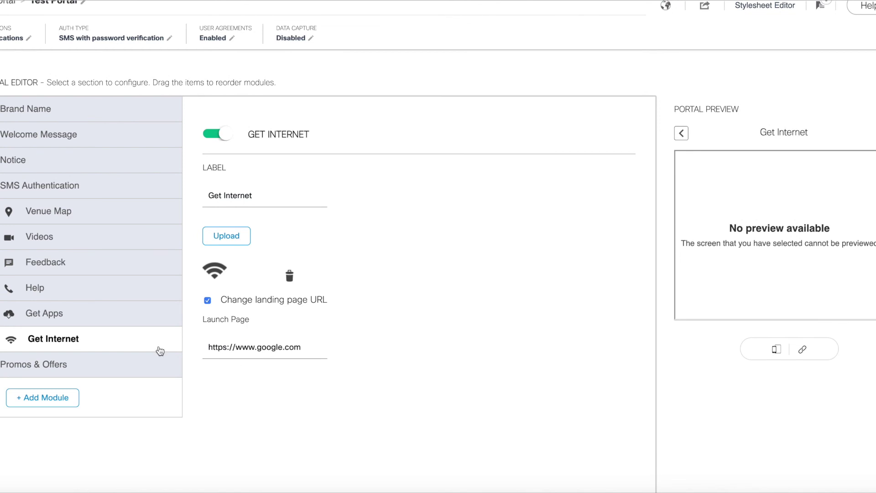
left_click(92, 369)
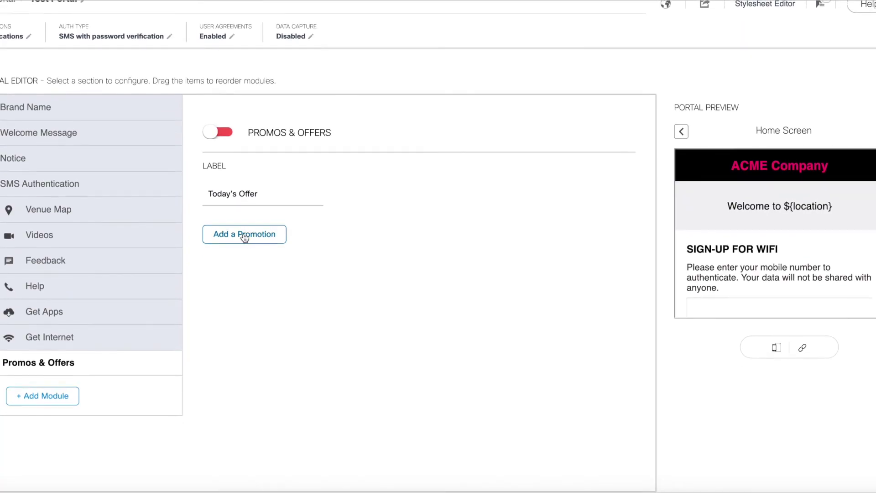
left_click(244, 234)
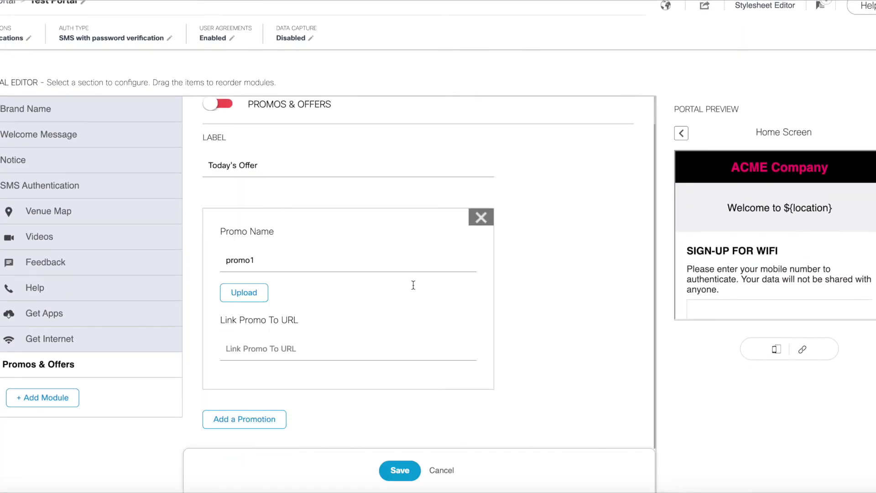
left_click(272, 349)
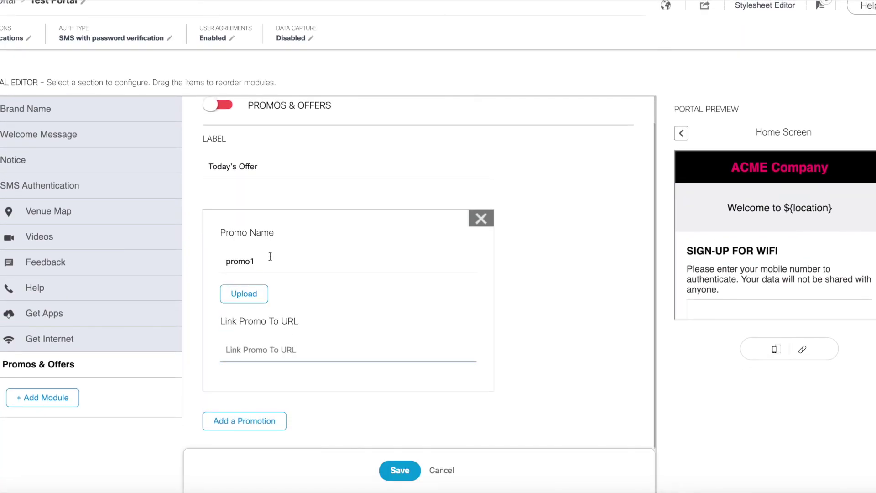
left_click(488, 220)
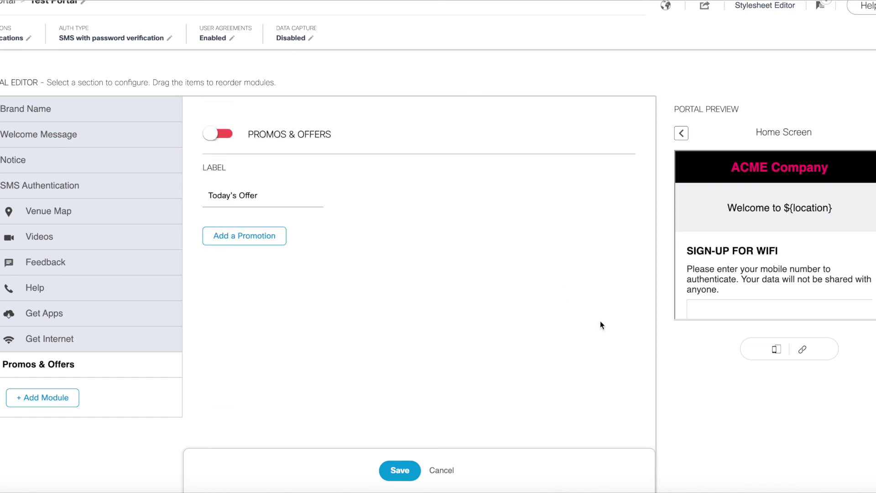
Open the CSS Editor with a phone-sized Home Screen preview
scroll(761, 211, "down", 5)
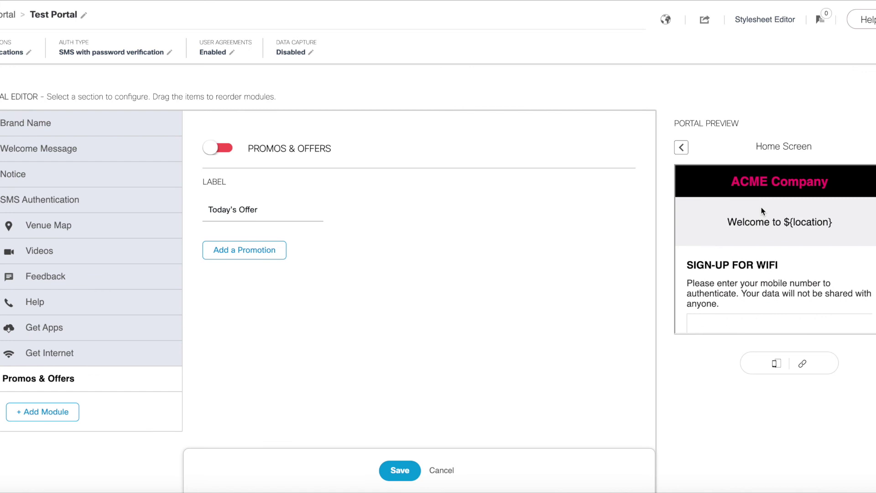
scroll(762, 210, "down", 4)
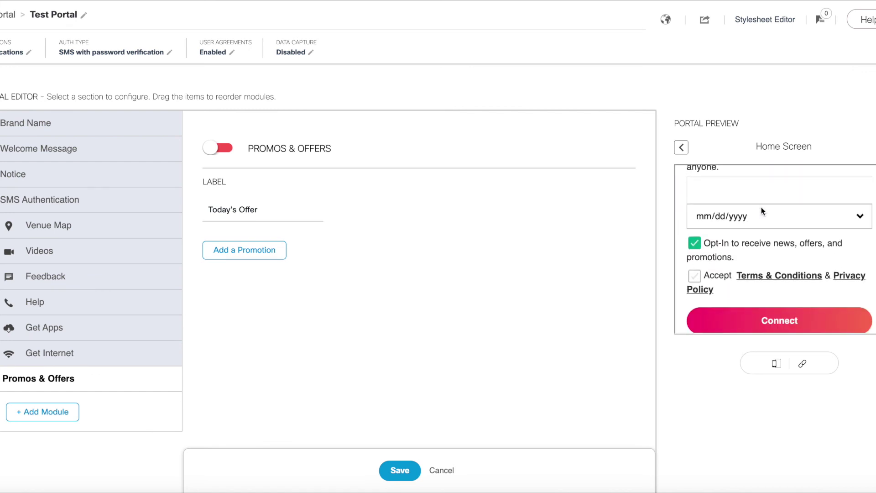
left_click(779, 364)
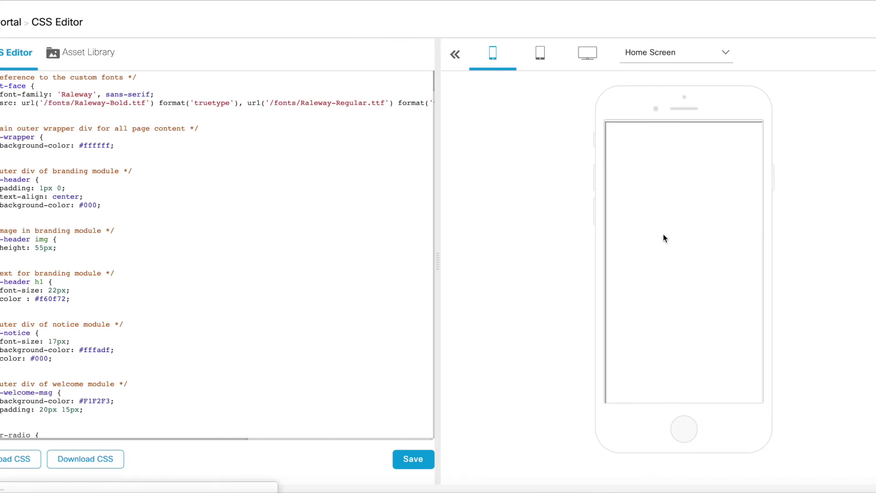
Check the Asset Library, then return to the CSS Editor showing the ACME Company phone preview
scroll(58, 149, "down", 5)
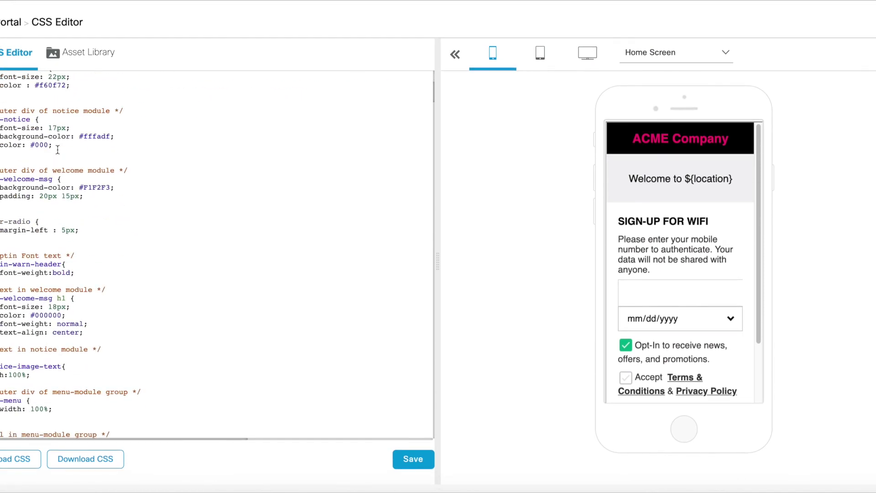
scroll(57, 149, "up", 5)
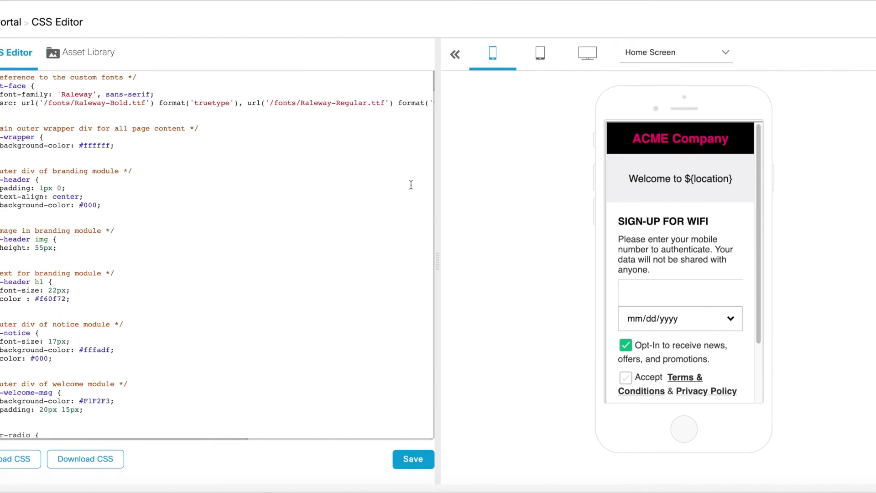
scroll(644, 233, "down", 3)
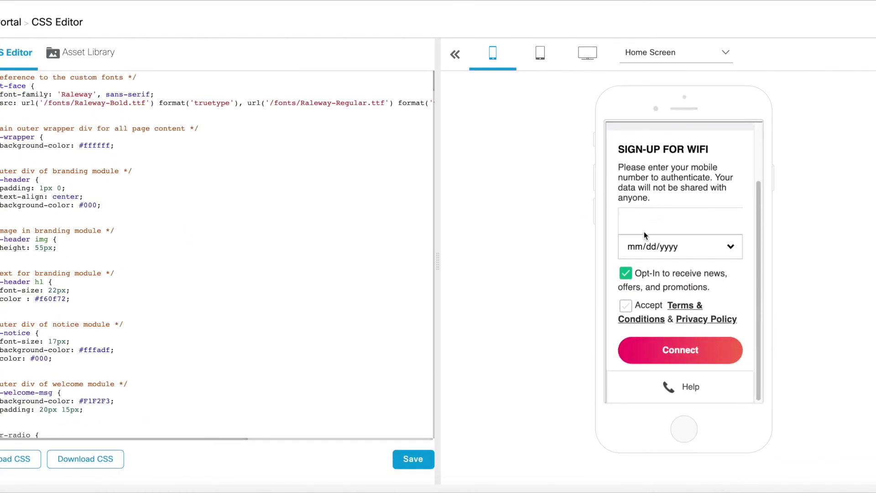
scroll(644, 233, "up", 3)
left_click(82, 52)
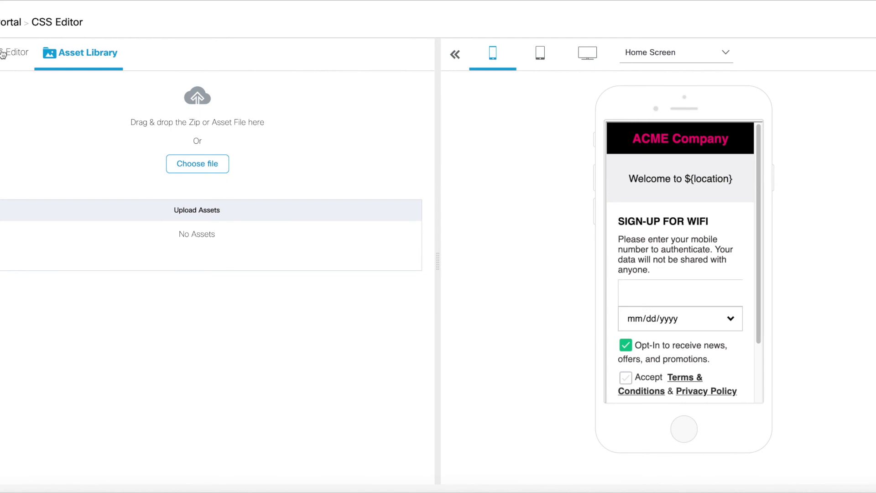
left_click(4, 53)
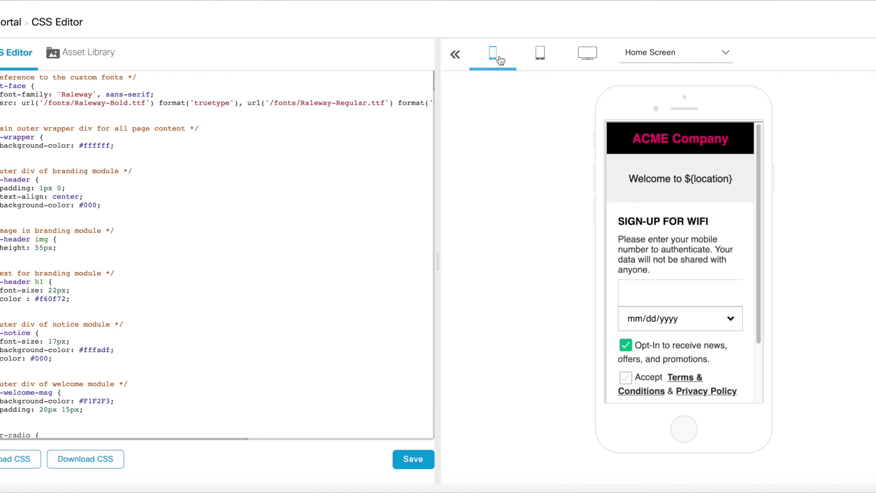
Preview the portal on tablet and desktop, then switch back to the phone view
left_click(533, 60)
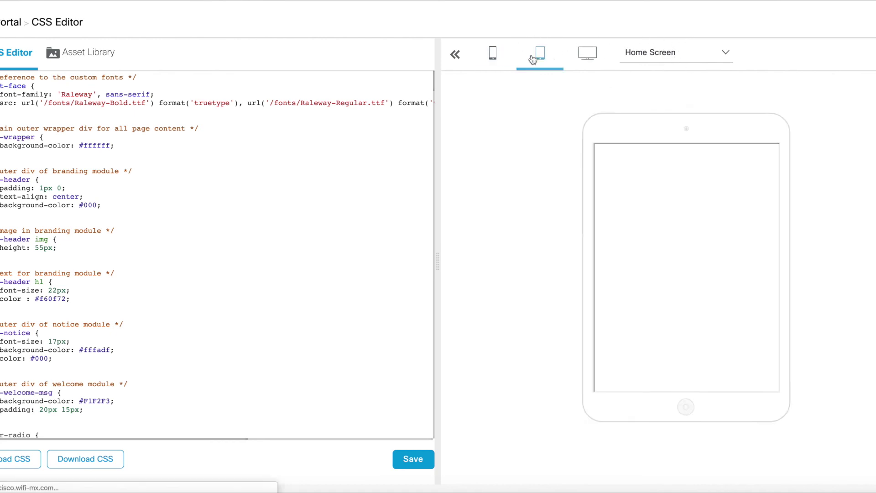
left_click(585, 55)
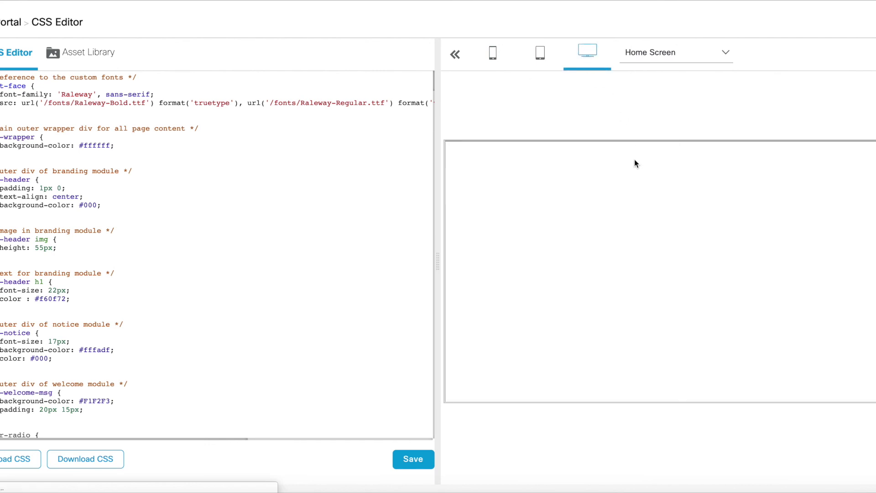
left_click(531, 58)
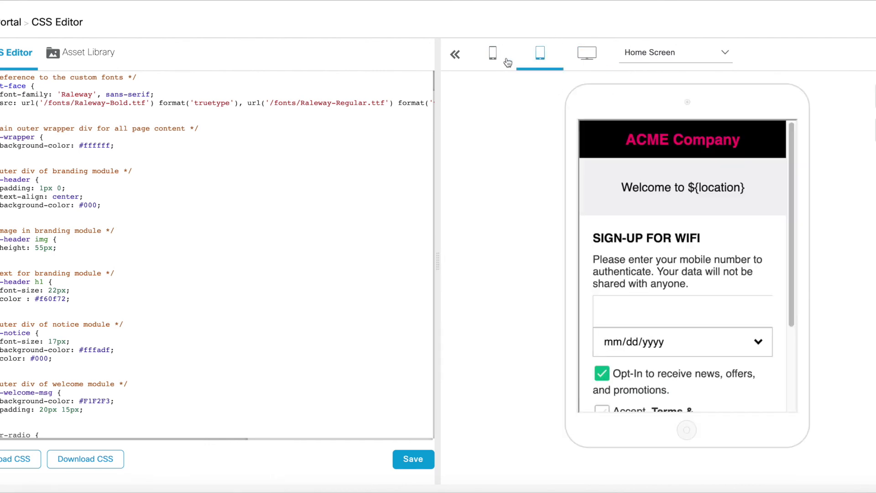
left_click(515, 61)
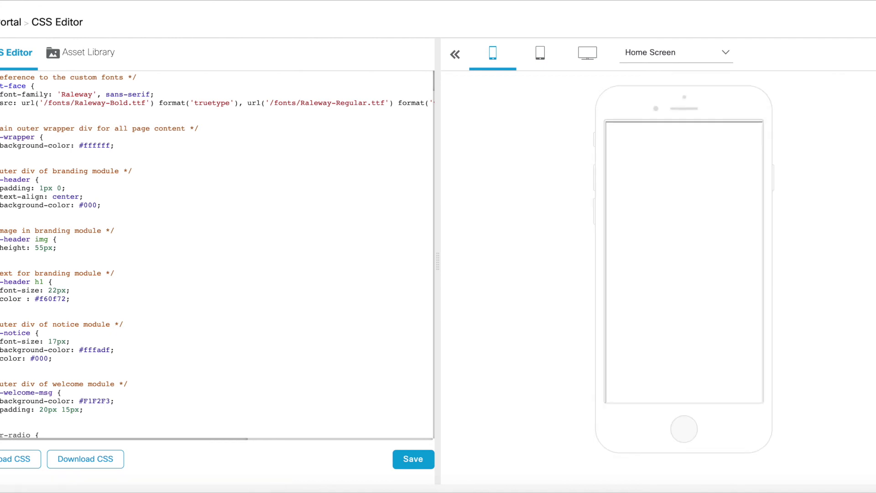
Open the QR code and Email Portal URL panel, leaving the email unsent
left_click(870, 91)
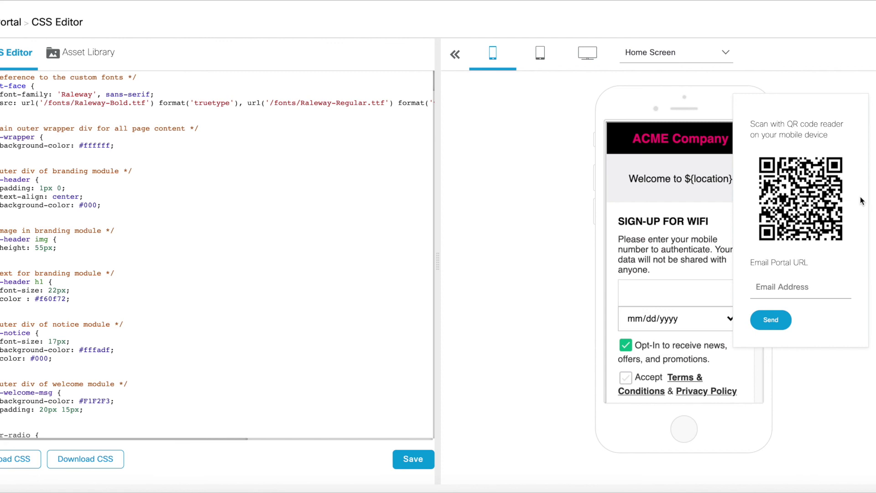
left_click(796, 285)
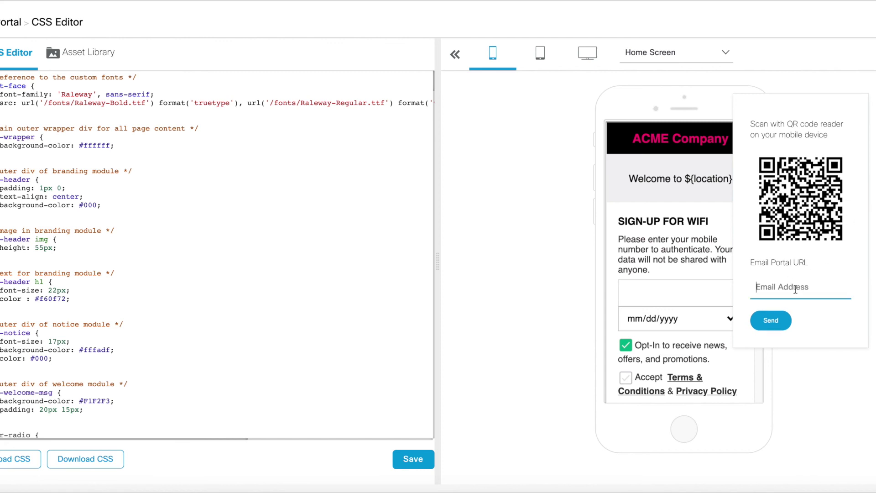
left_click(871, 252)
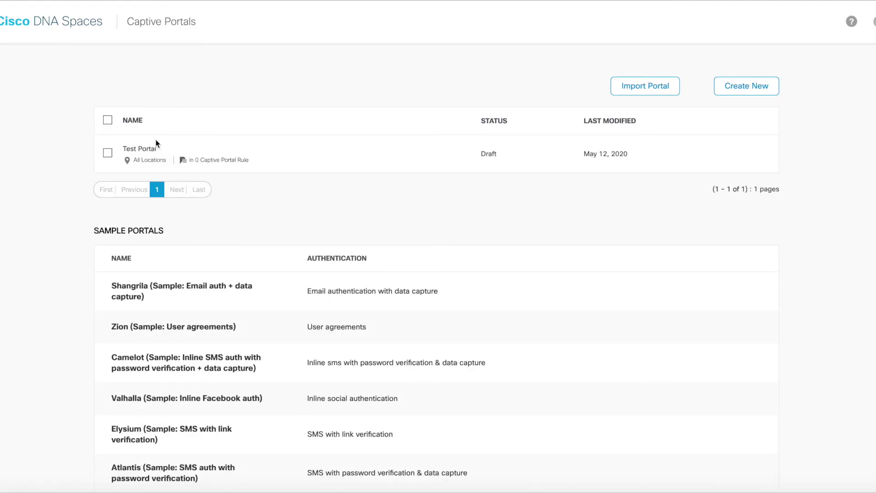
Tick the checkbox beside the Draft Test Portal in the Captive Portals list
left_click(107, 152)
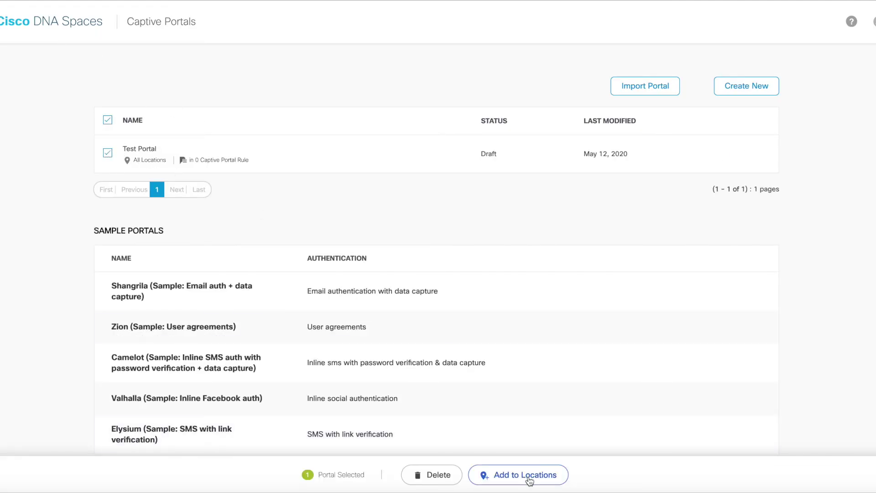